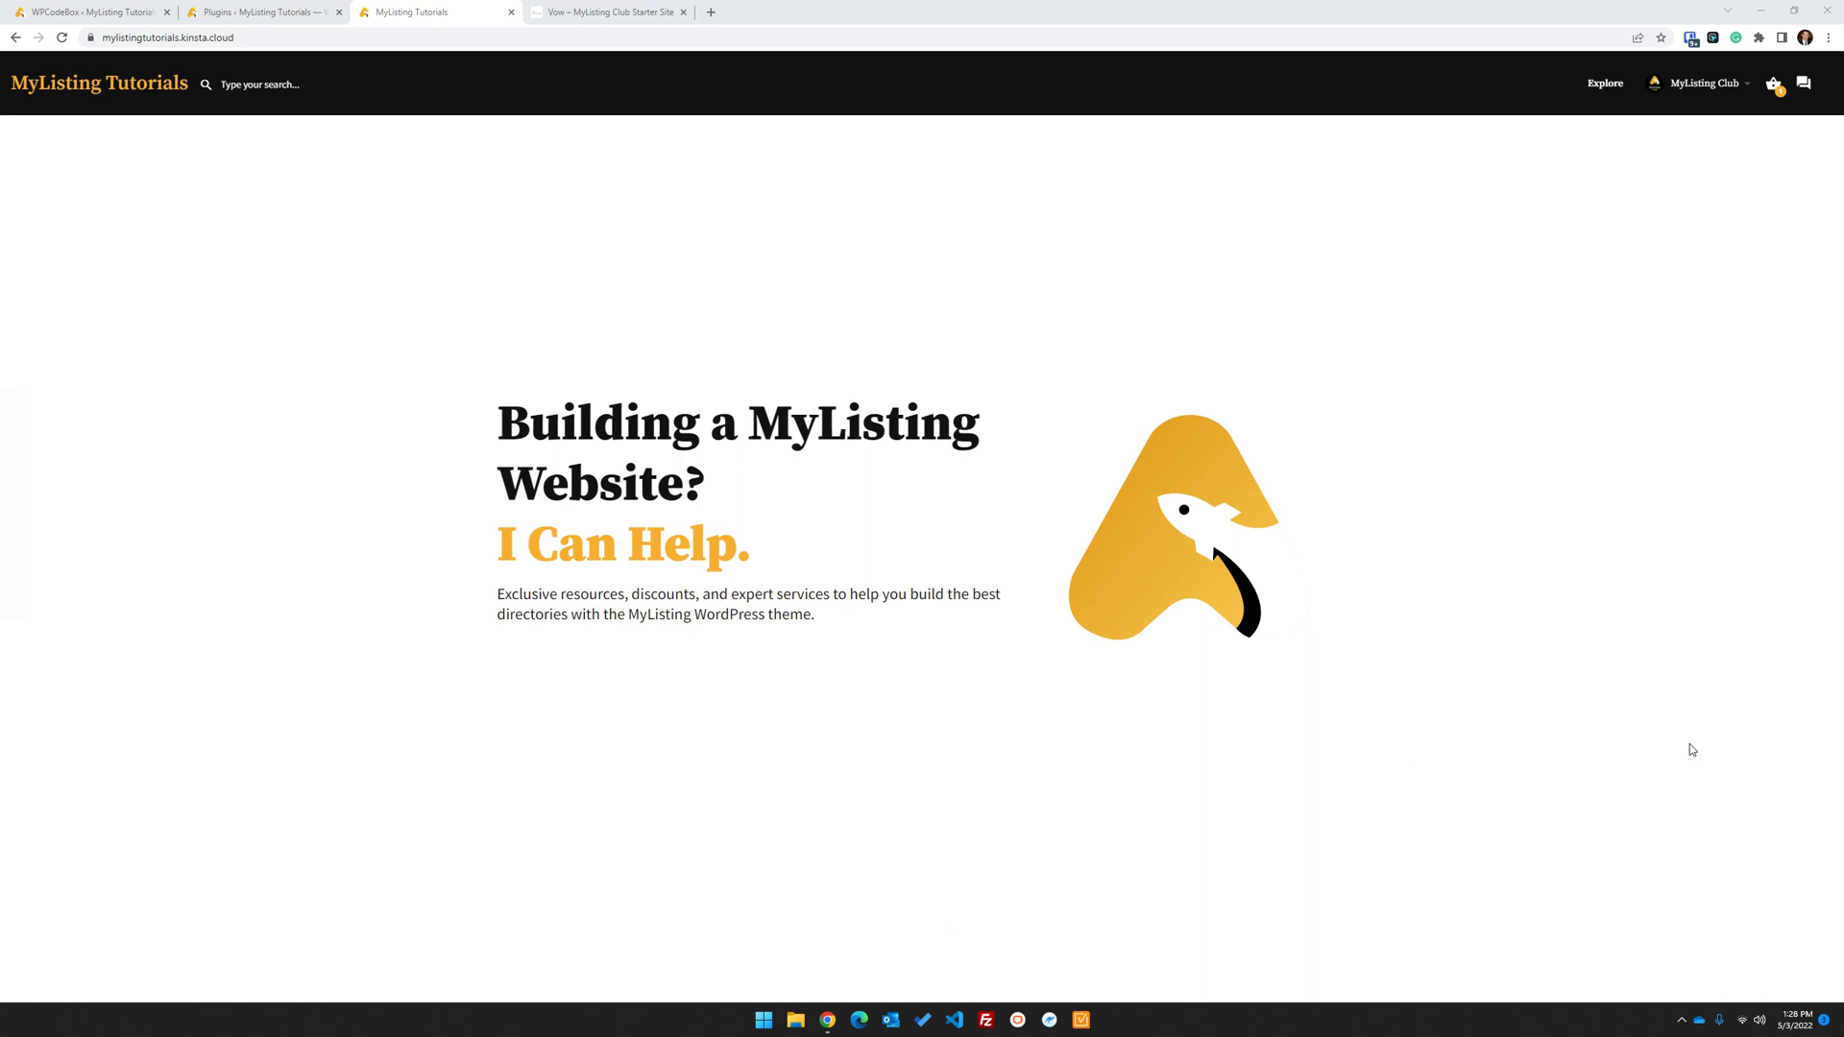
Close the Vow demo tab, duplicate the MyListing Tutorials homepage tab, and close the Plugins tab
{"action": "left_click", "coordinate": [605, 12]}
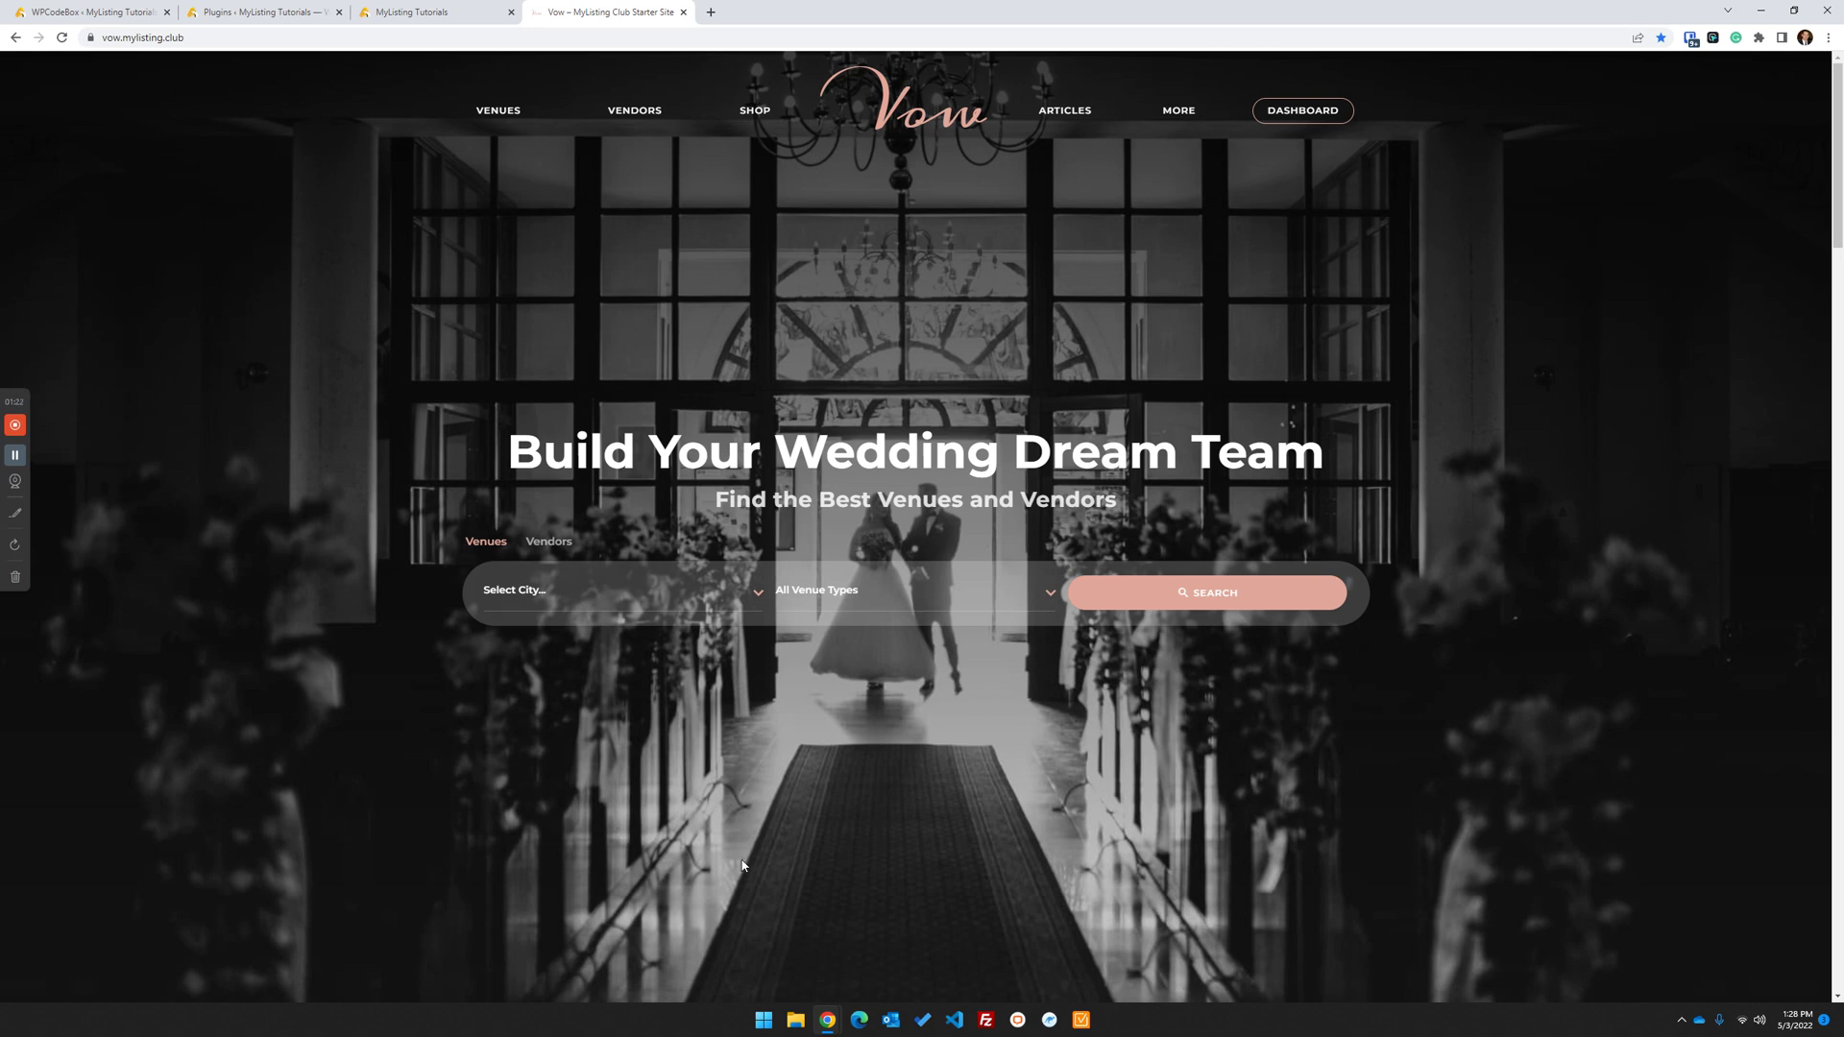
{"action": "left_click", "coordinate": [684, 12]}
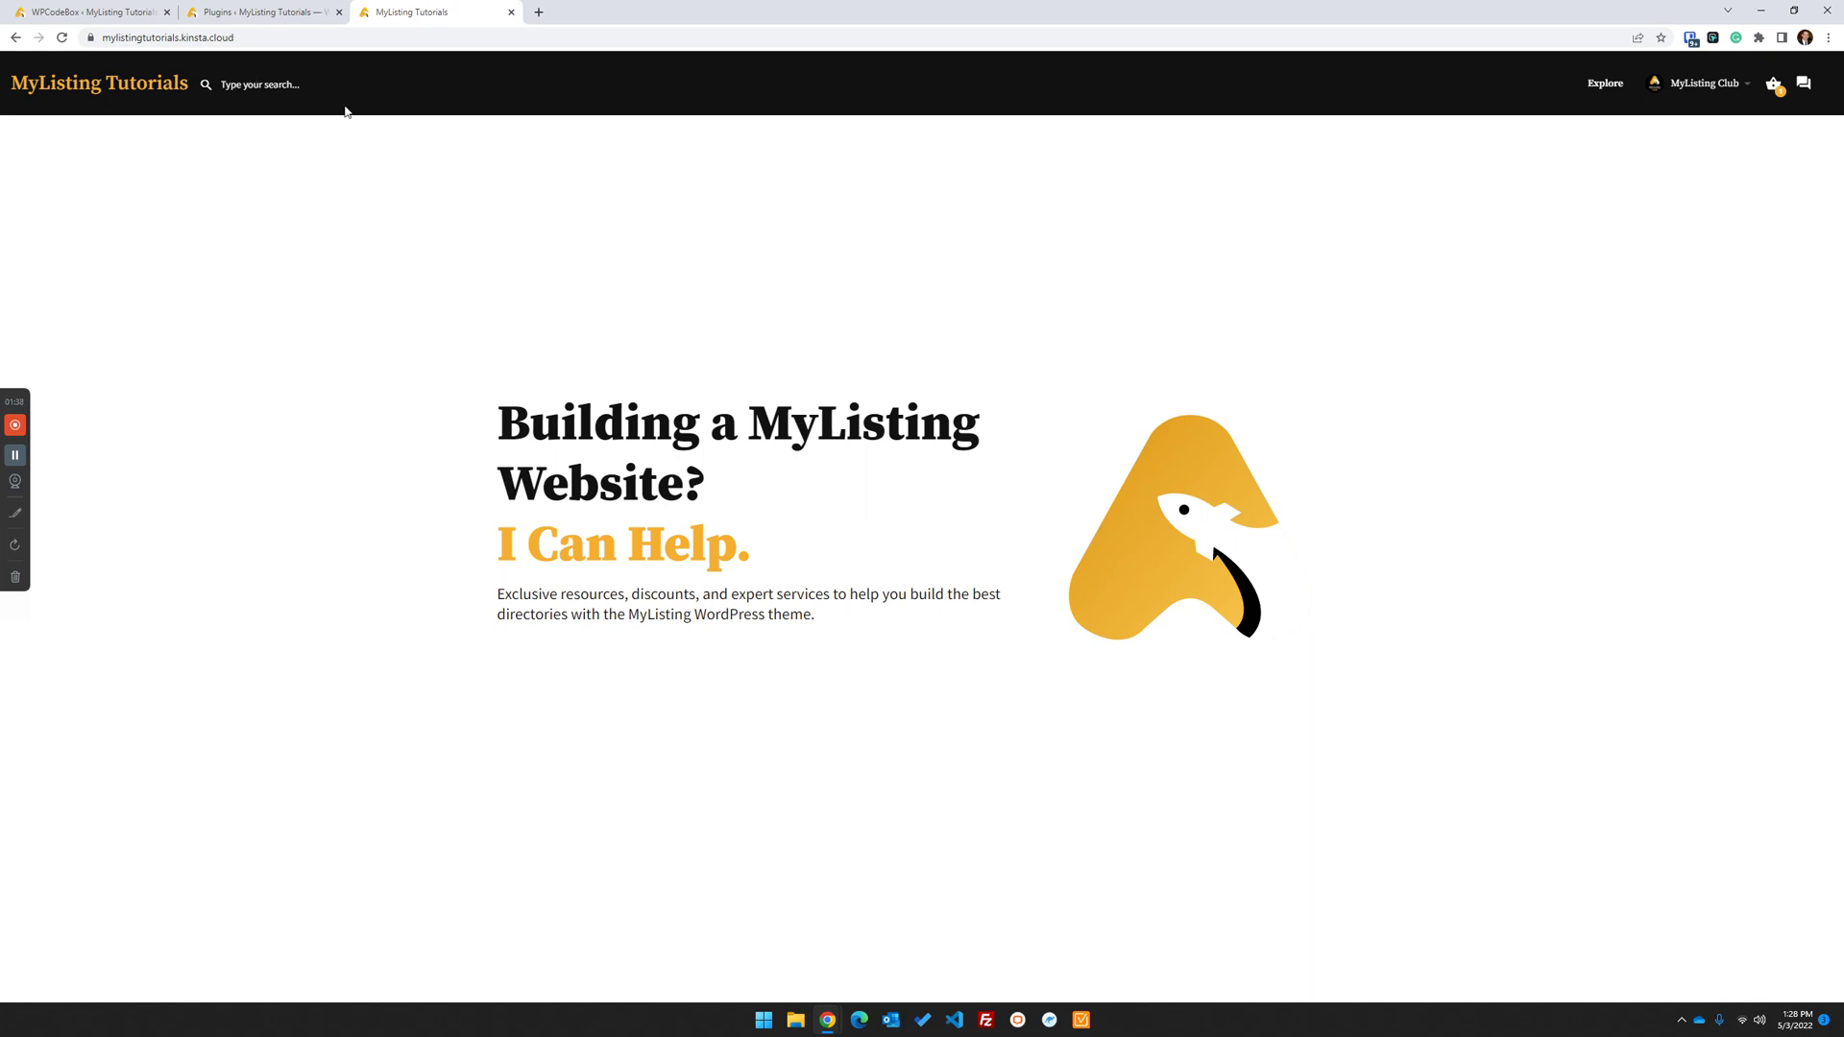
{"action": "right_click", "coordinate": [435, 14]}
{"action": "left_click", "coordinate": [478, 116]}
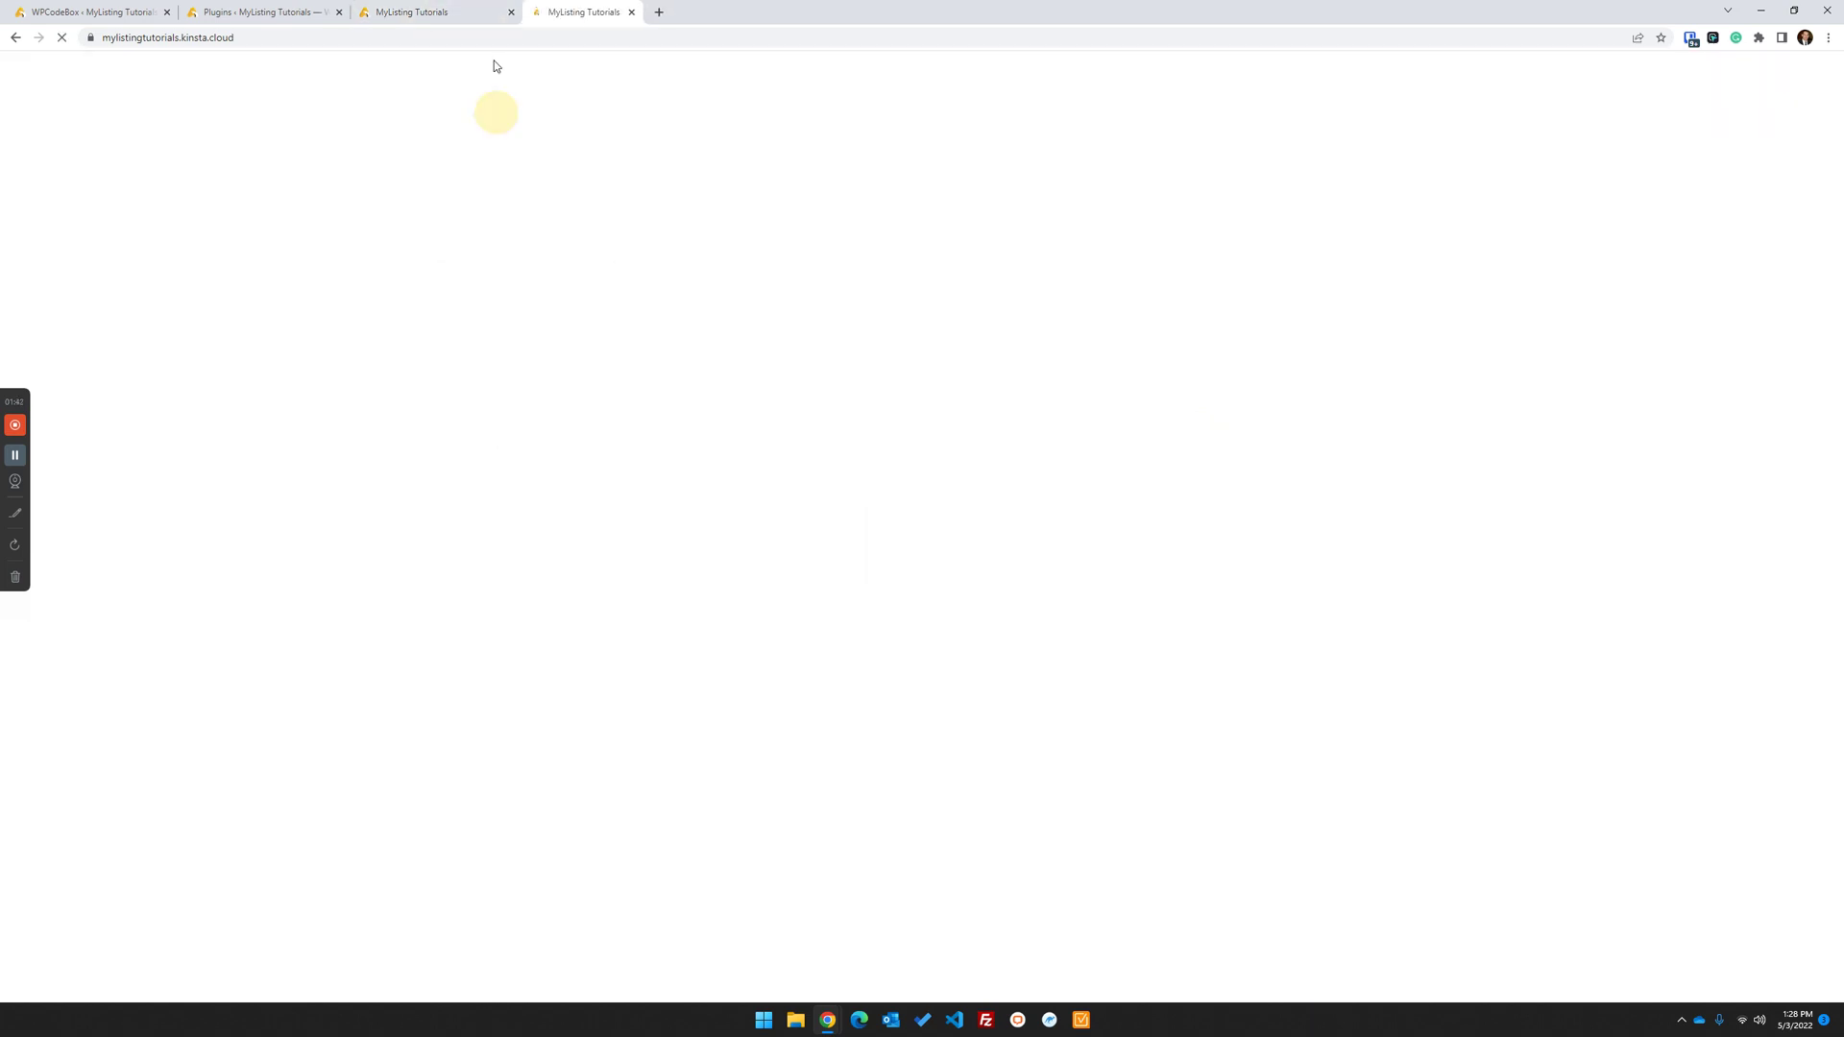
{"action": "left_click", "coordinate": [413, 13]}
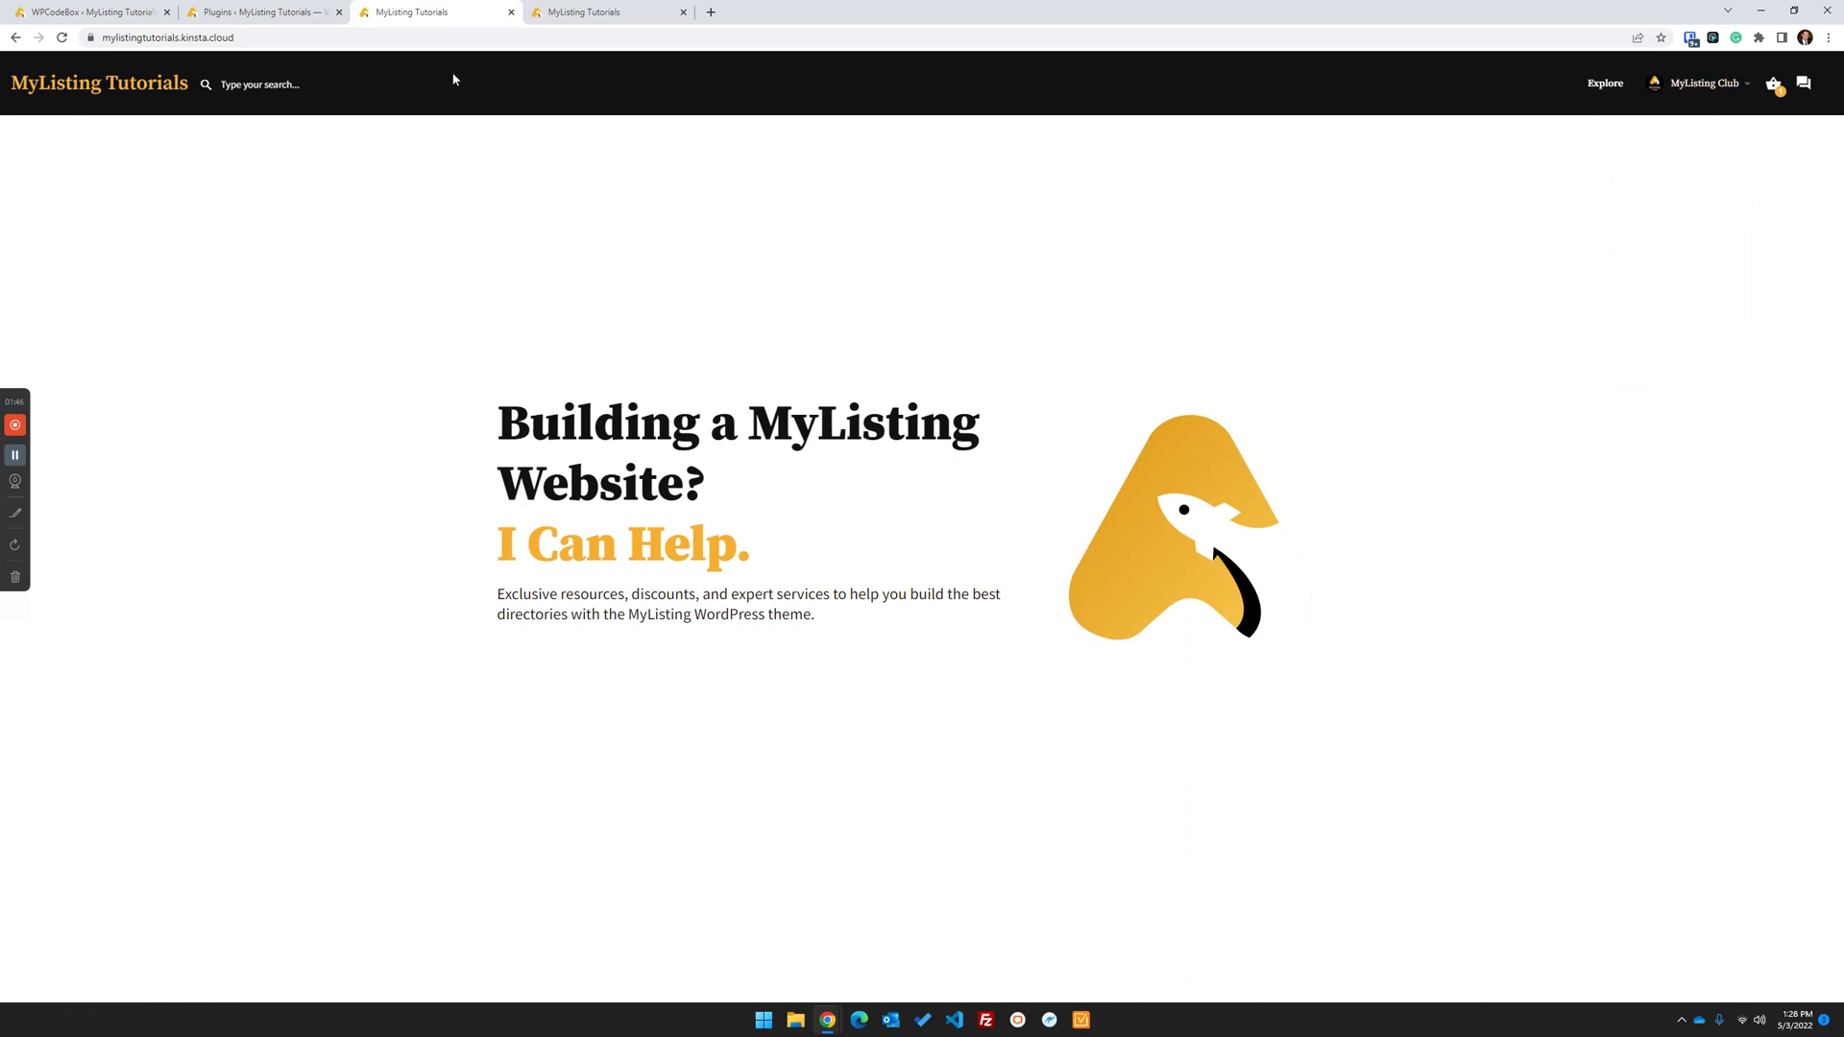
{"action": "left_click", "coordinate": [576, 12]}
{"action": "left_click", "coordinate": [432, 11]}
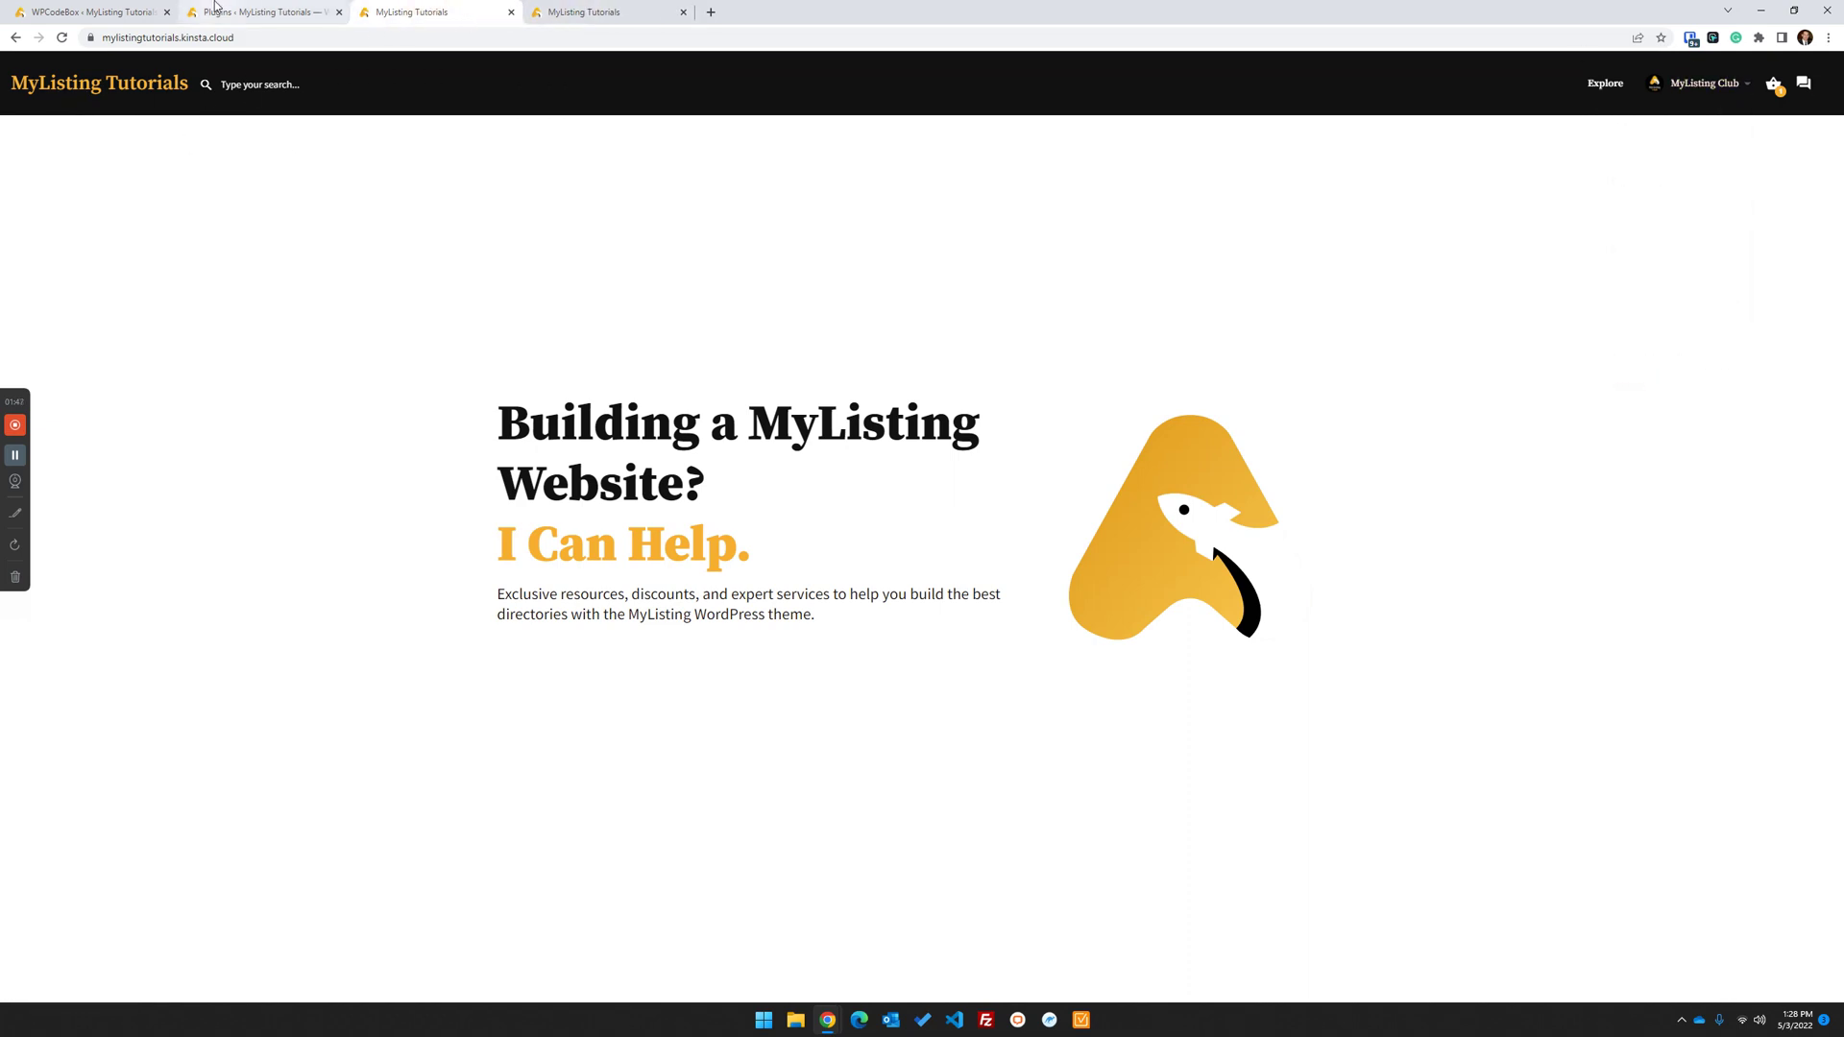
{"action": "left_click", "coordinate": [260, 13]}
{"action": "left_click", "coordinate": [338, 12]}
Import the Vow – Header (Solid) JSON file into the Elementor templates library
{"action": "left_click", "coordinate": [86, 12]}
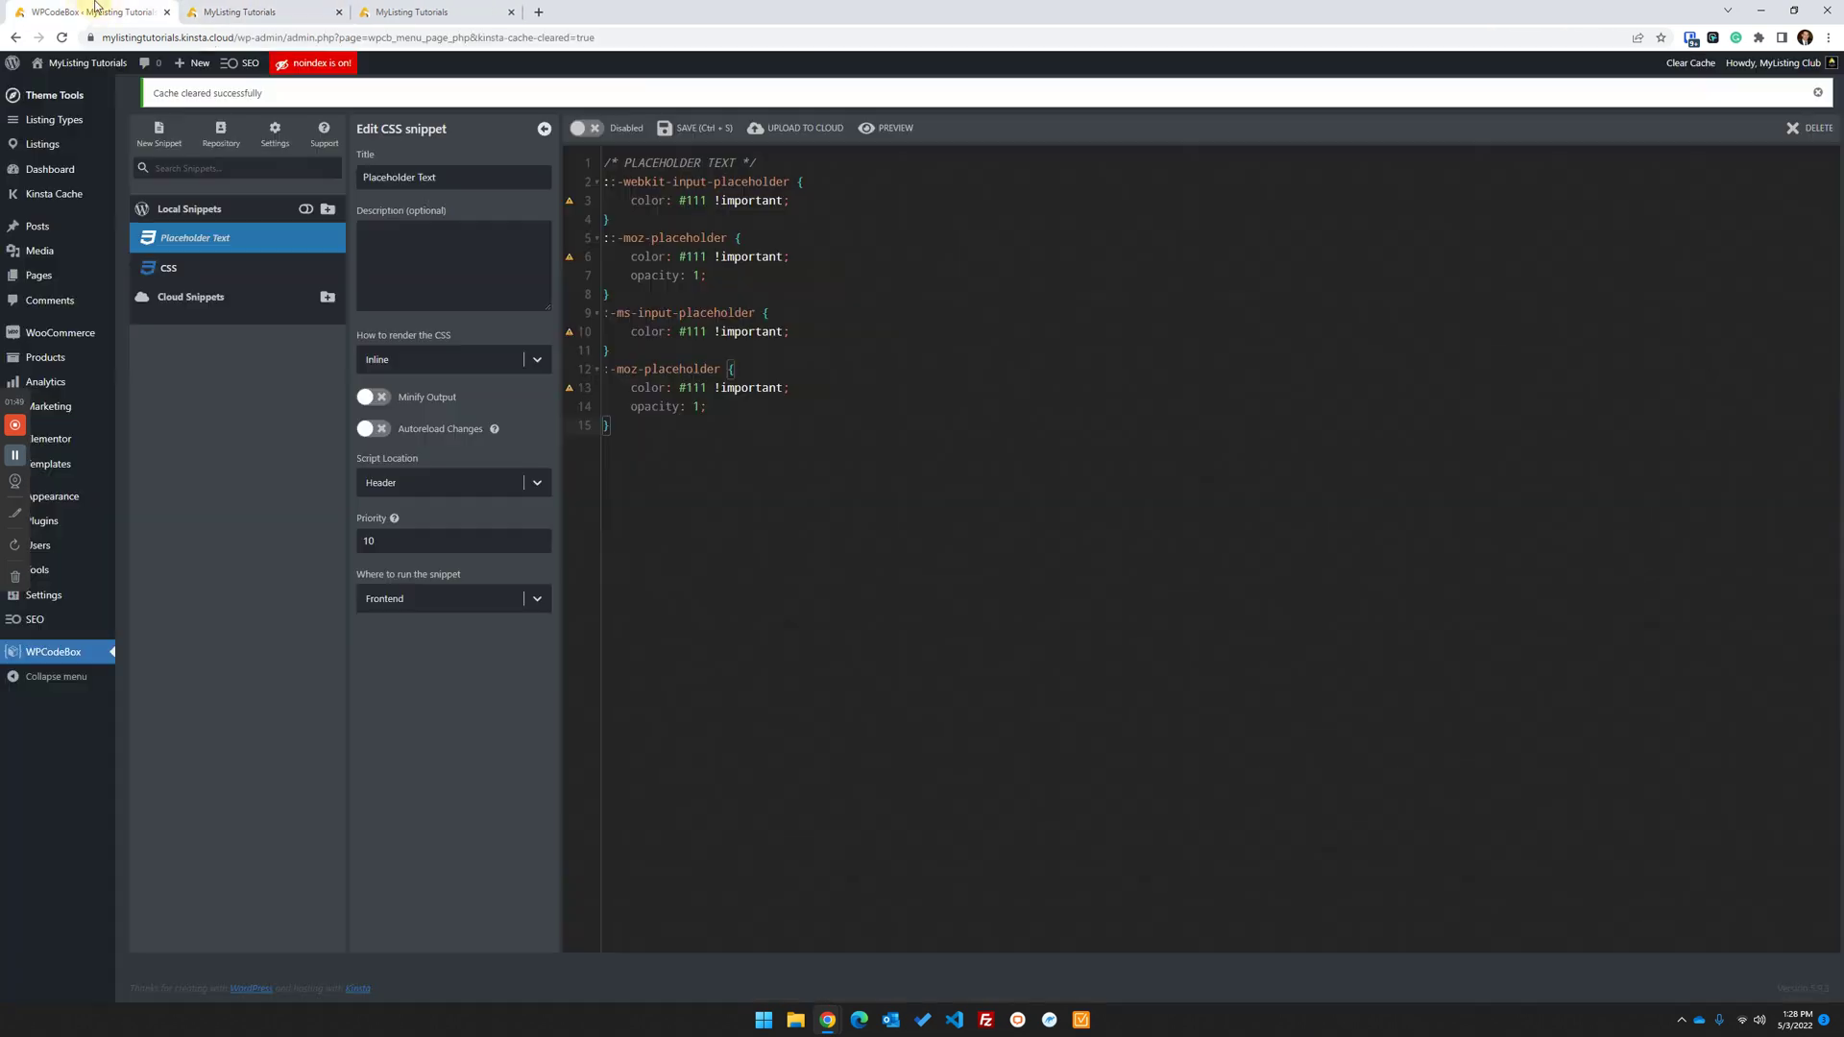
{"action": "left_click", "coordinate": [62, 471]}
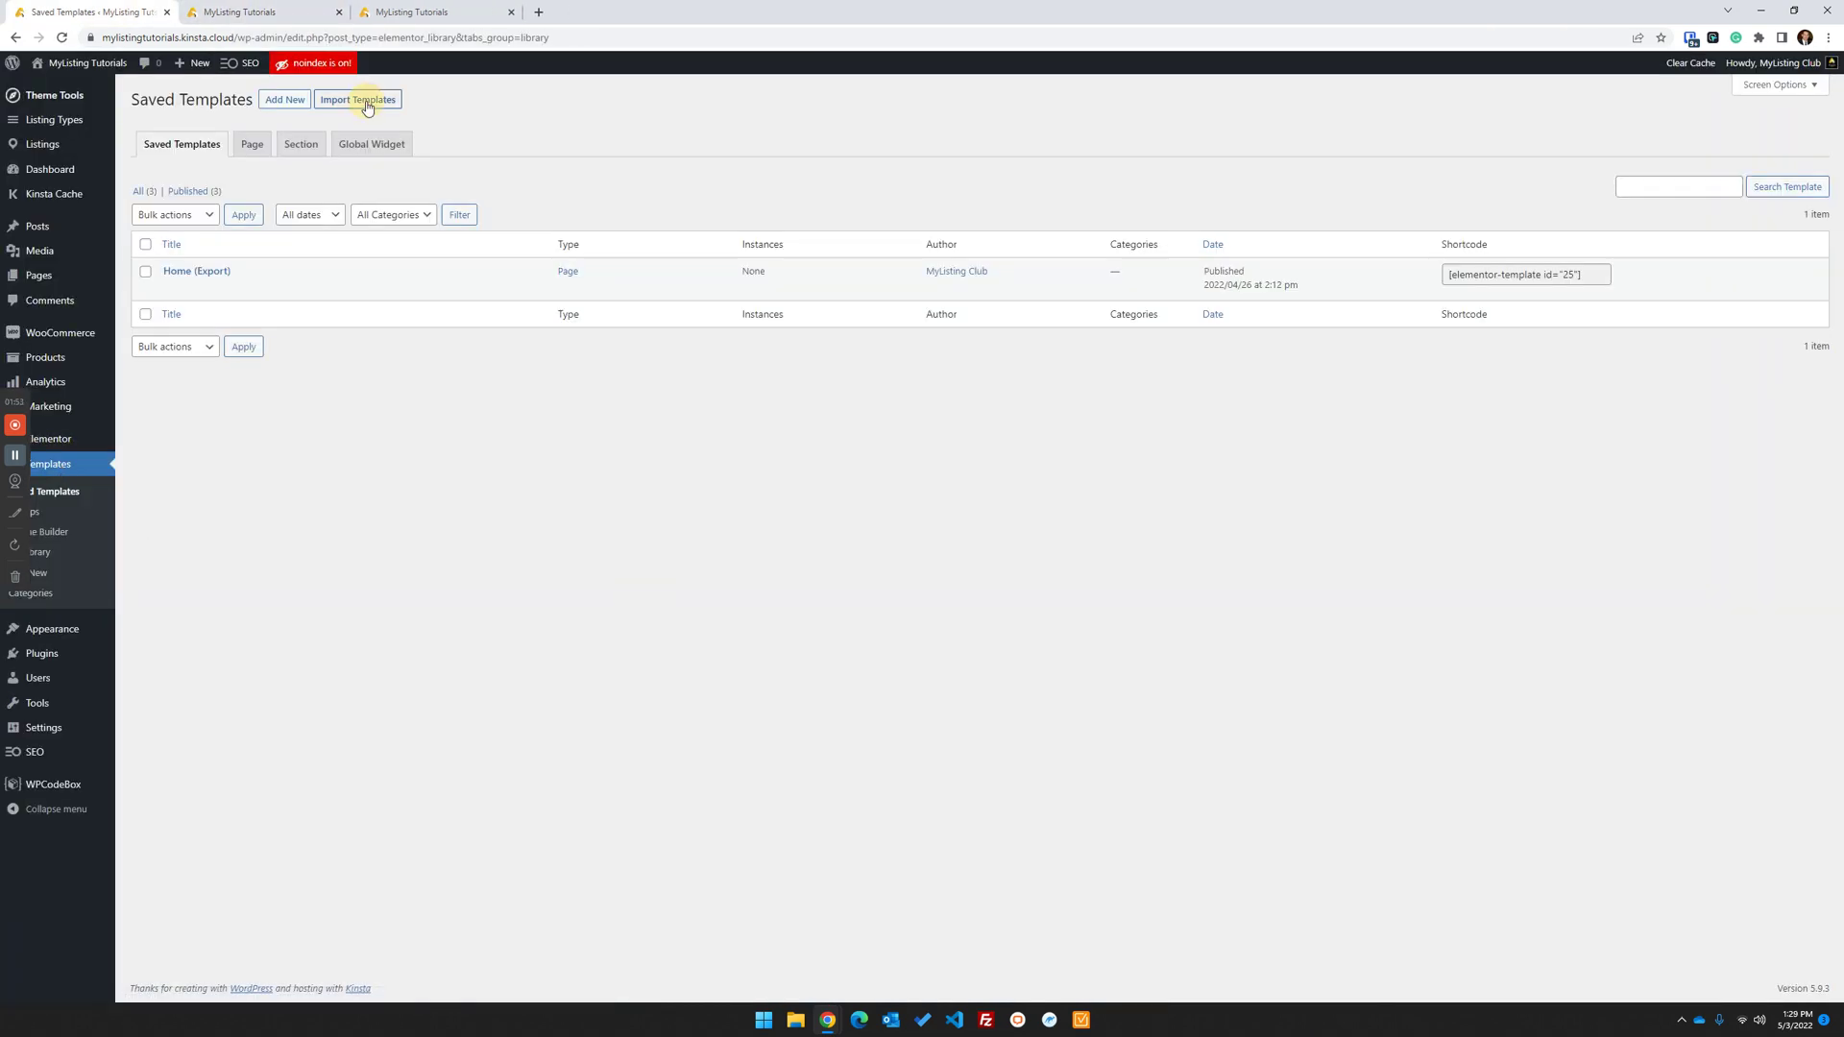
{"action": "left_click", "coordinate": [357, 99]}
{"action": "left_click", "coordinate": [876, 105]}
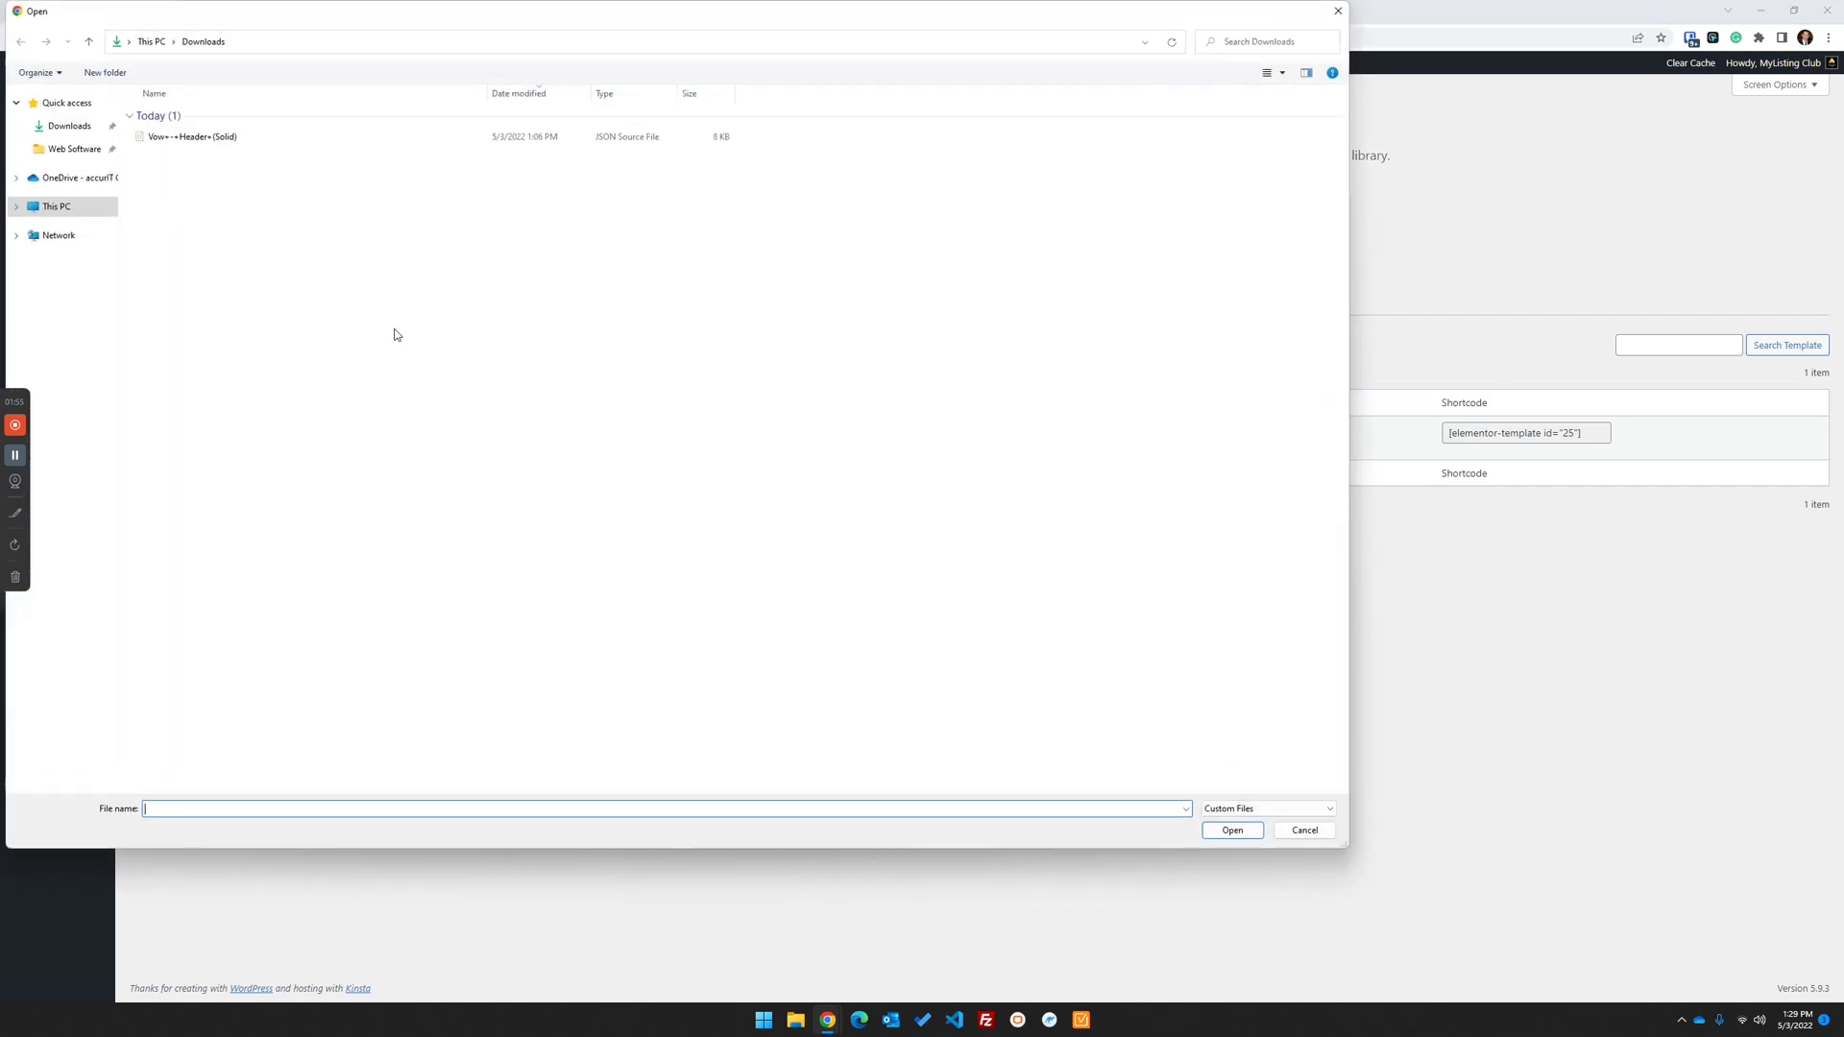
{"action": "double_click", "coordinate": [234, 142]}
{"action": "left_click", "coordinate": [1087, 217]}
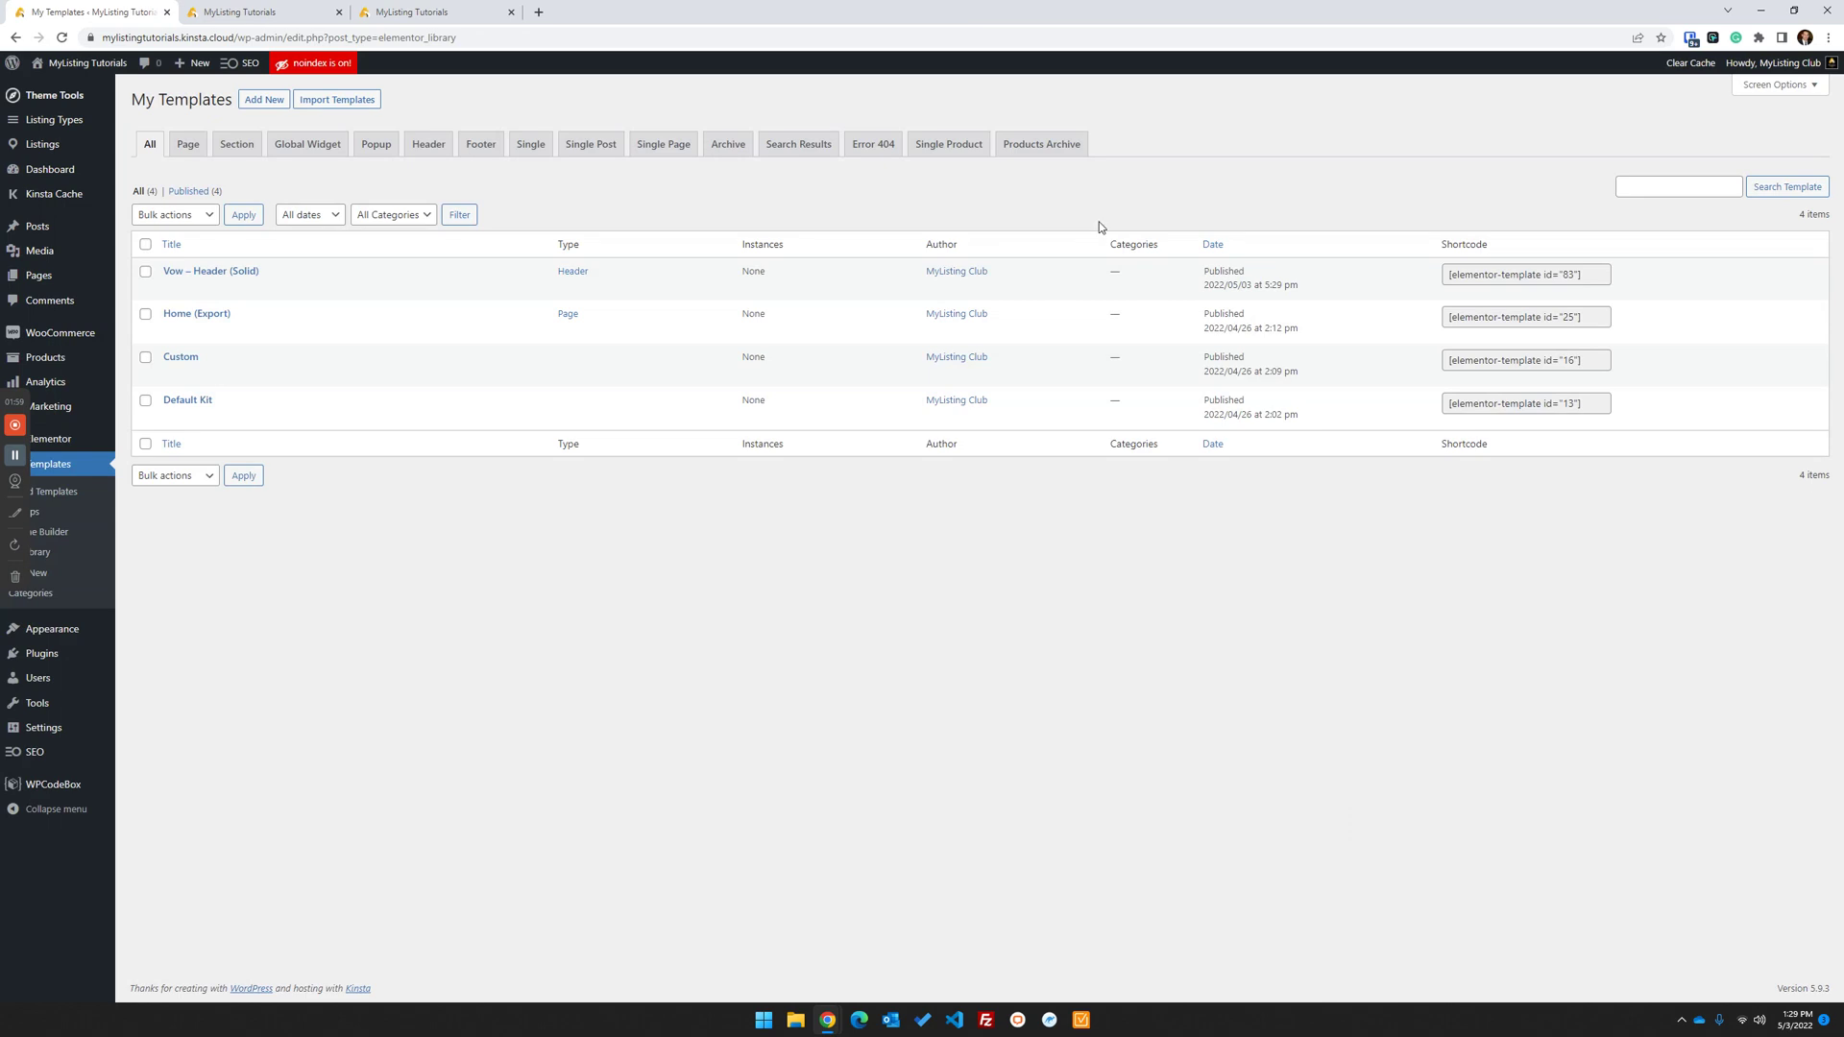
Open the imported Vow header template in the Elementor editor in a new tab
{"action": "right_click", "coordinate": [398, 284]}
{"action": "right_click", "coordinate": [401, 288]}
{"action": "left_click", "coordinate": [447, 299]}
{"action": "left_click", "coordinate": [244, 11]}
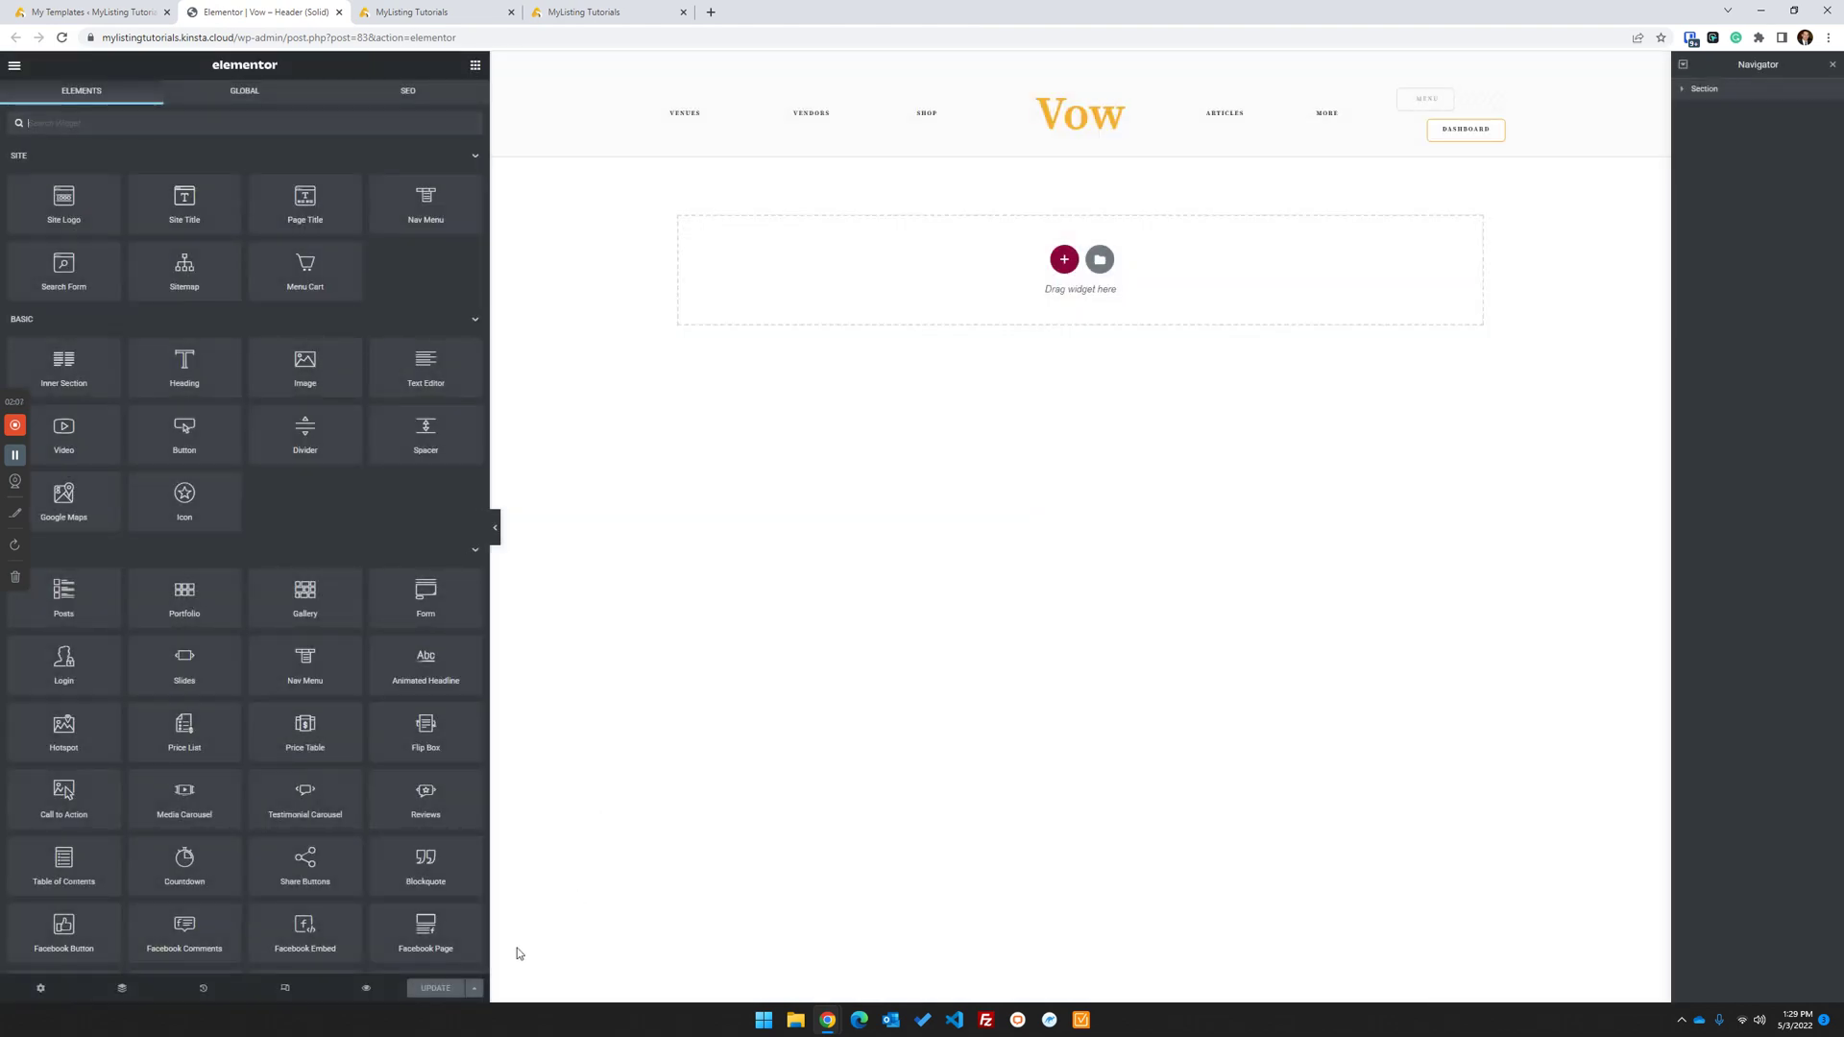
Add an Include > Entire Site display condition to the Vow header and save it
{"action": "left_click", "coordinate": [474, 988]}
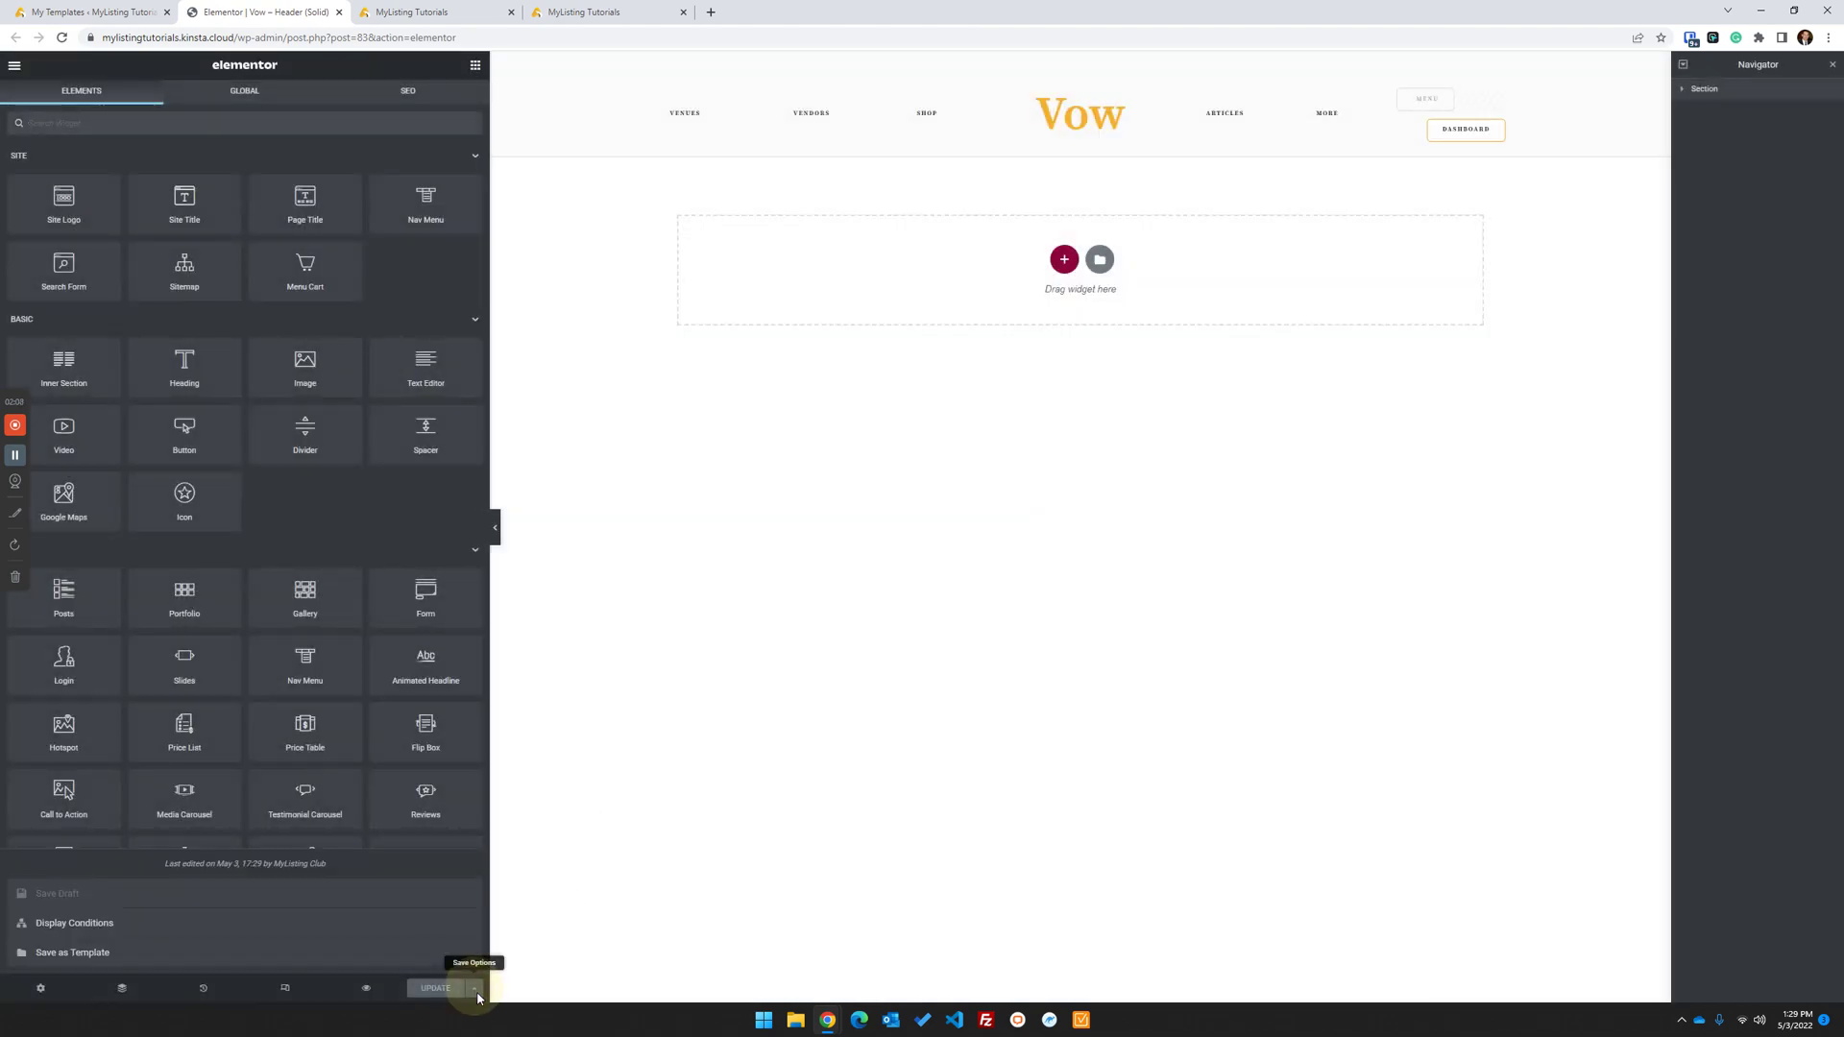
{"action": "left_click", "coordinate": [70, 924]}
{"action": "left_click", "coordinate": [923, 573]}
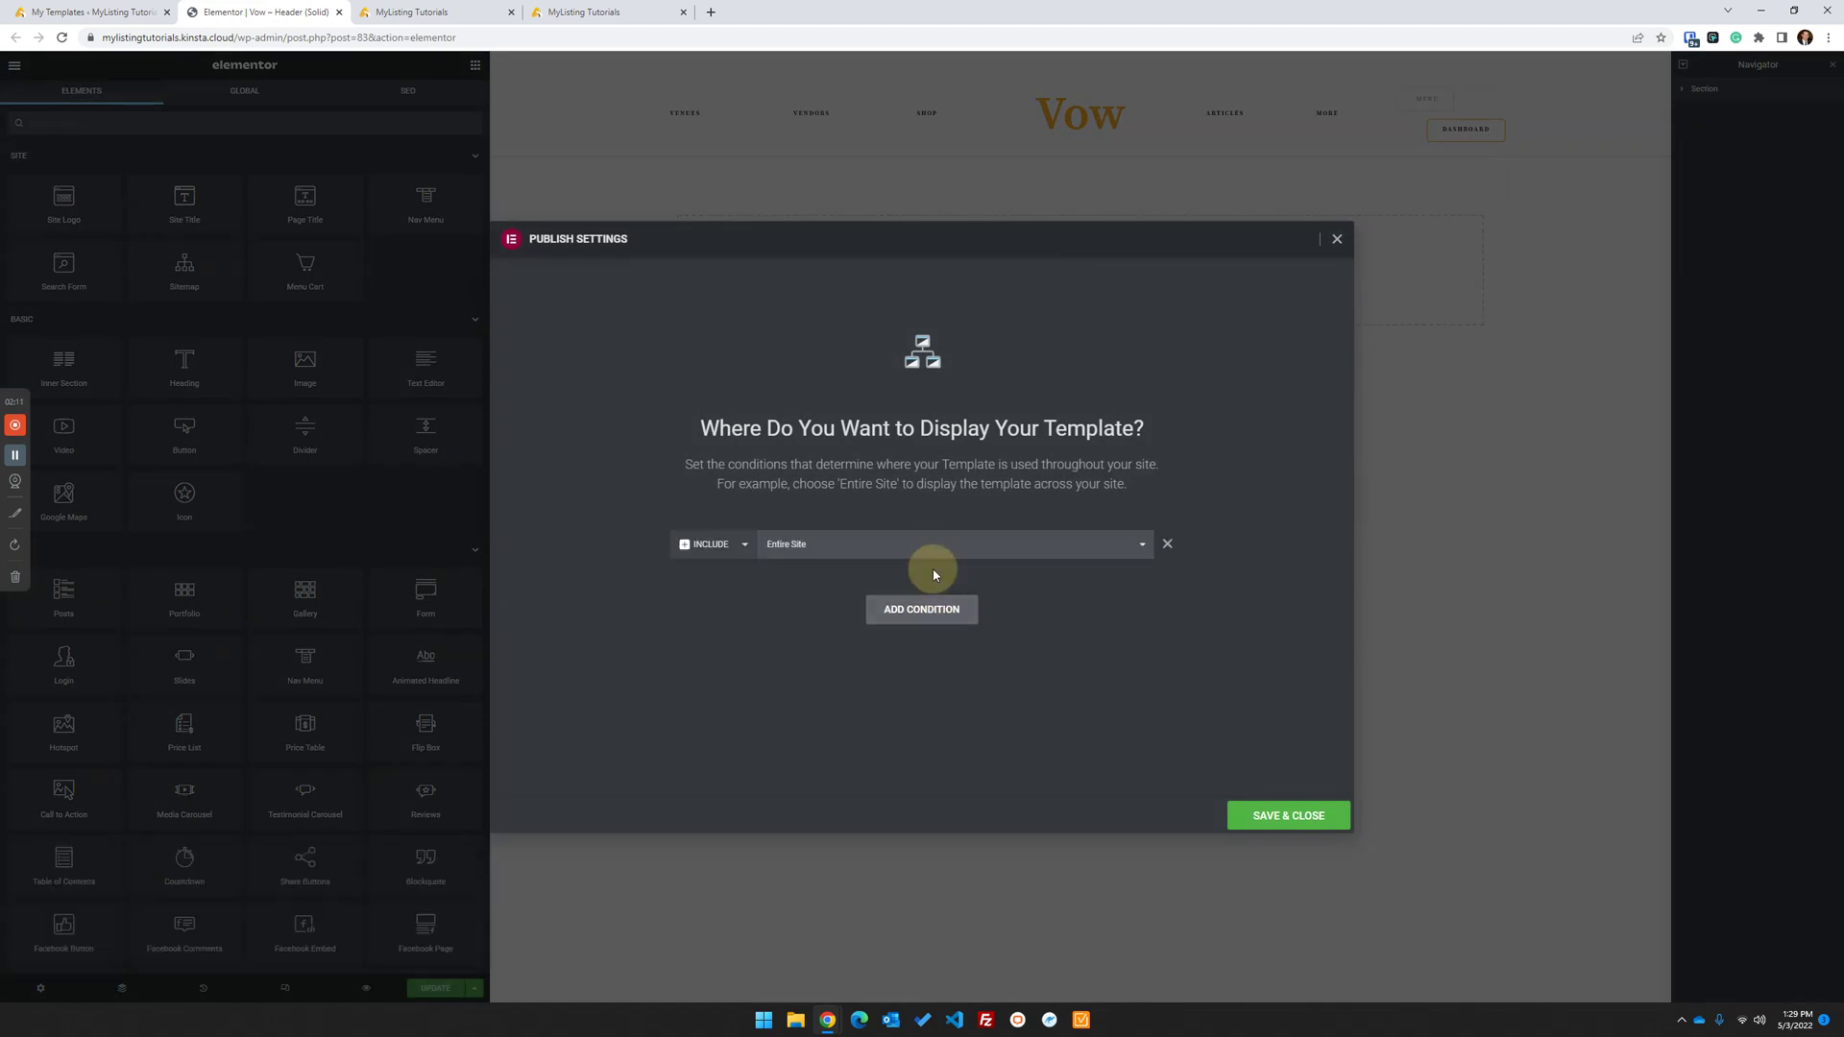
{"action": "left_click", "coordinate": [1308, 826]}
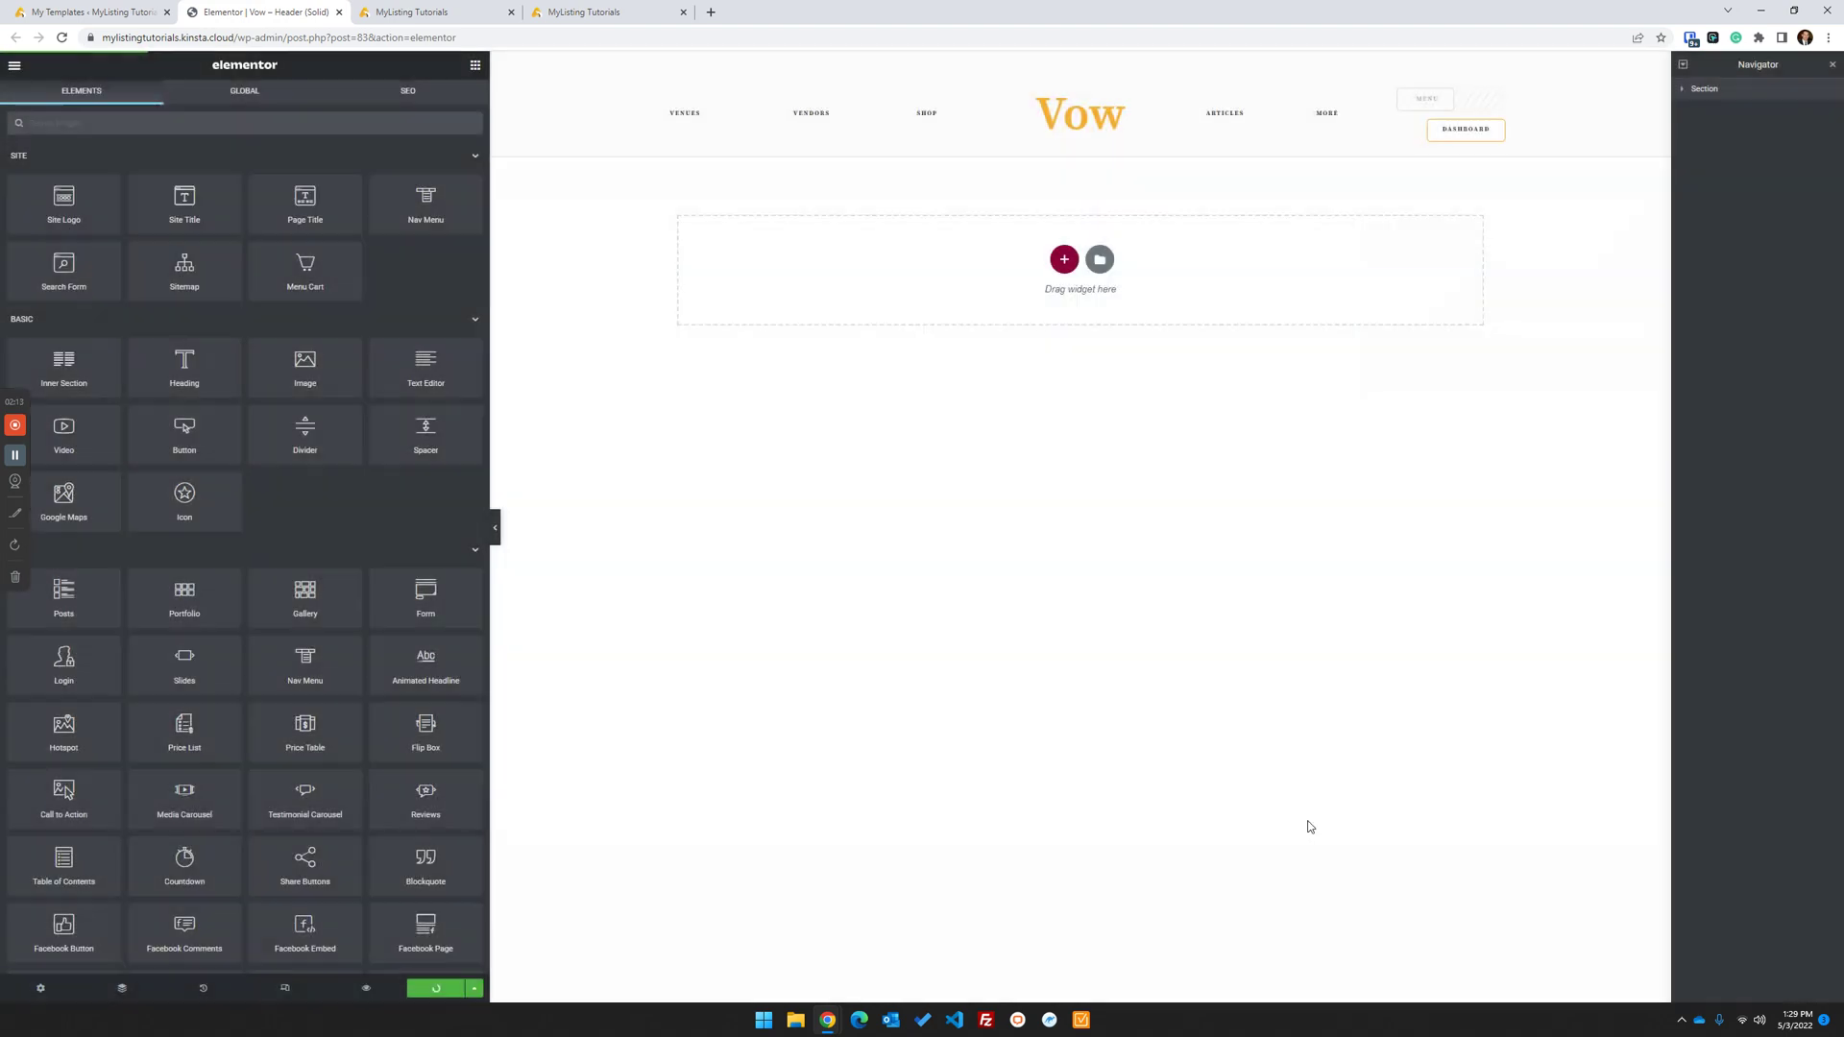
Reload the duplicated homepage to show the Vow header and compare it with the old dark header
{"action": "left_click", "coordinate": [584, 12]}
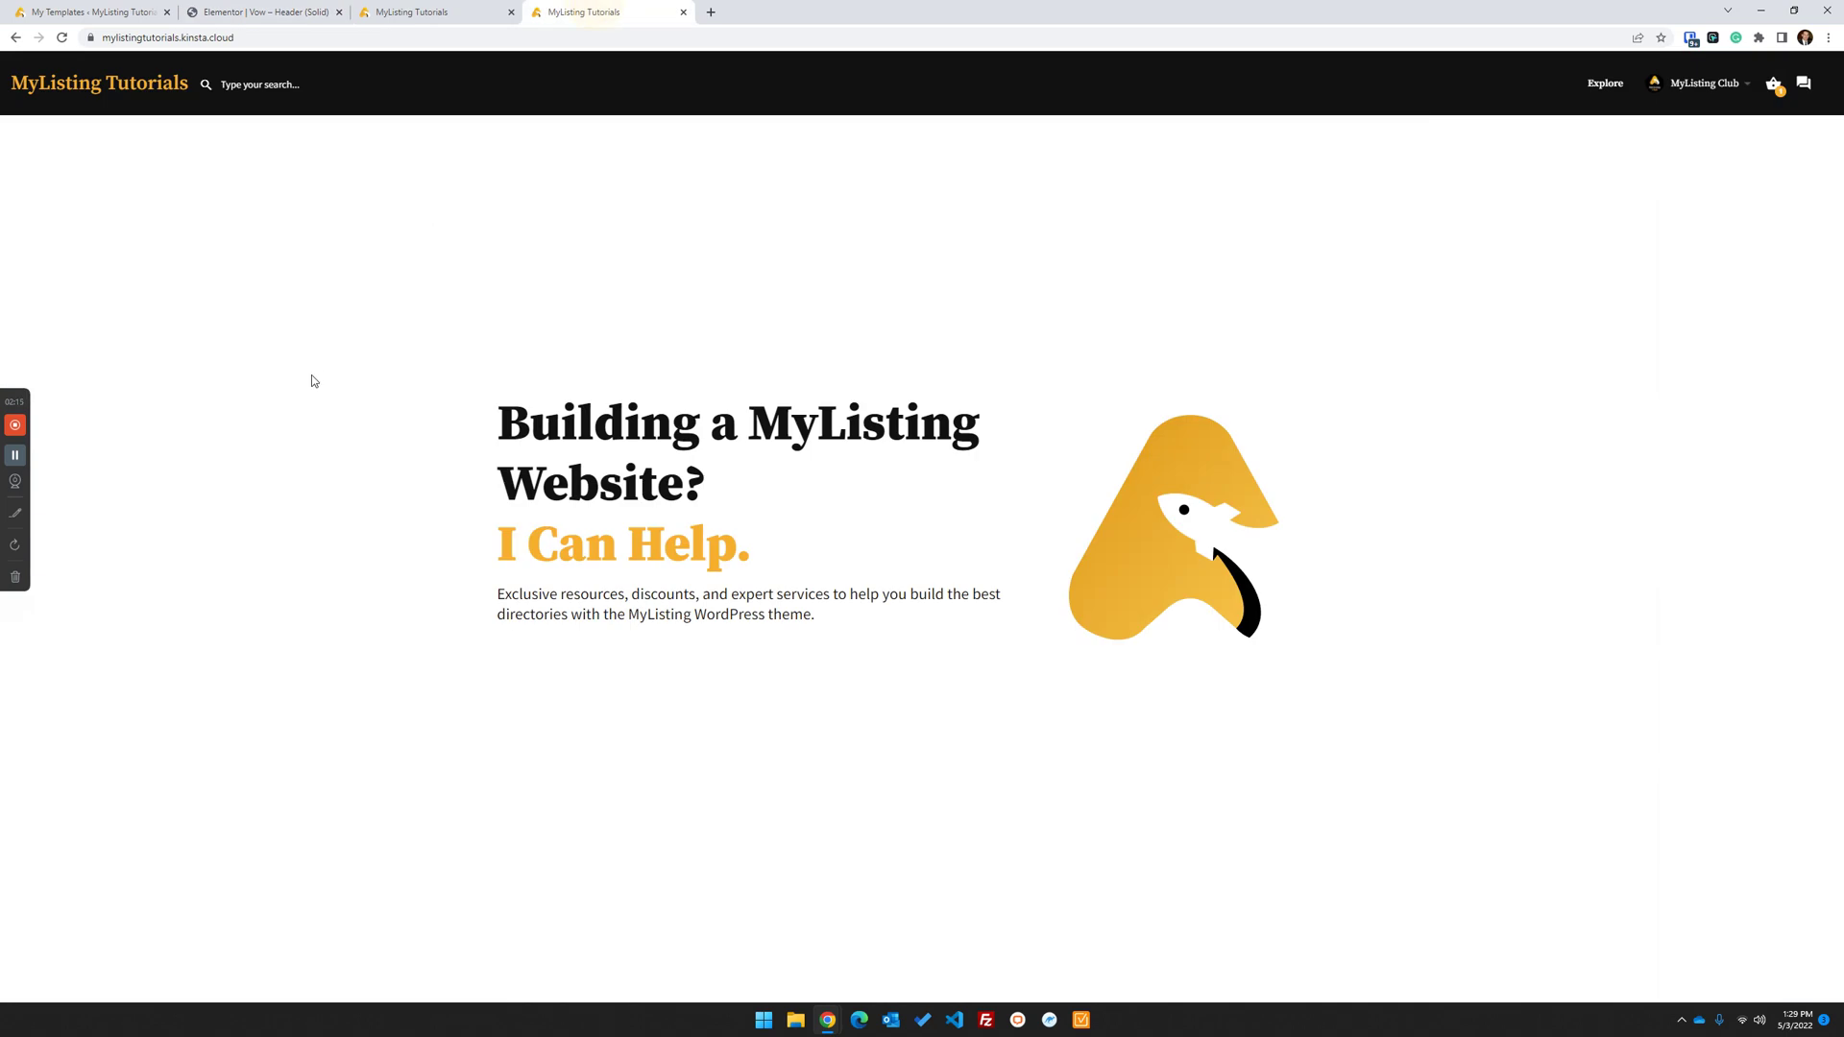
{"action": "left_click", "coordinate": [61, 37]}
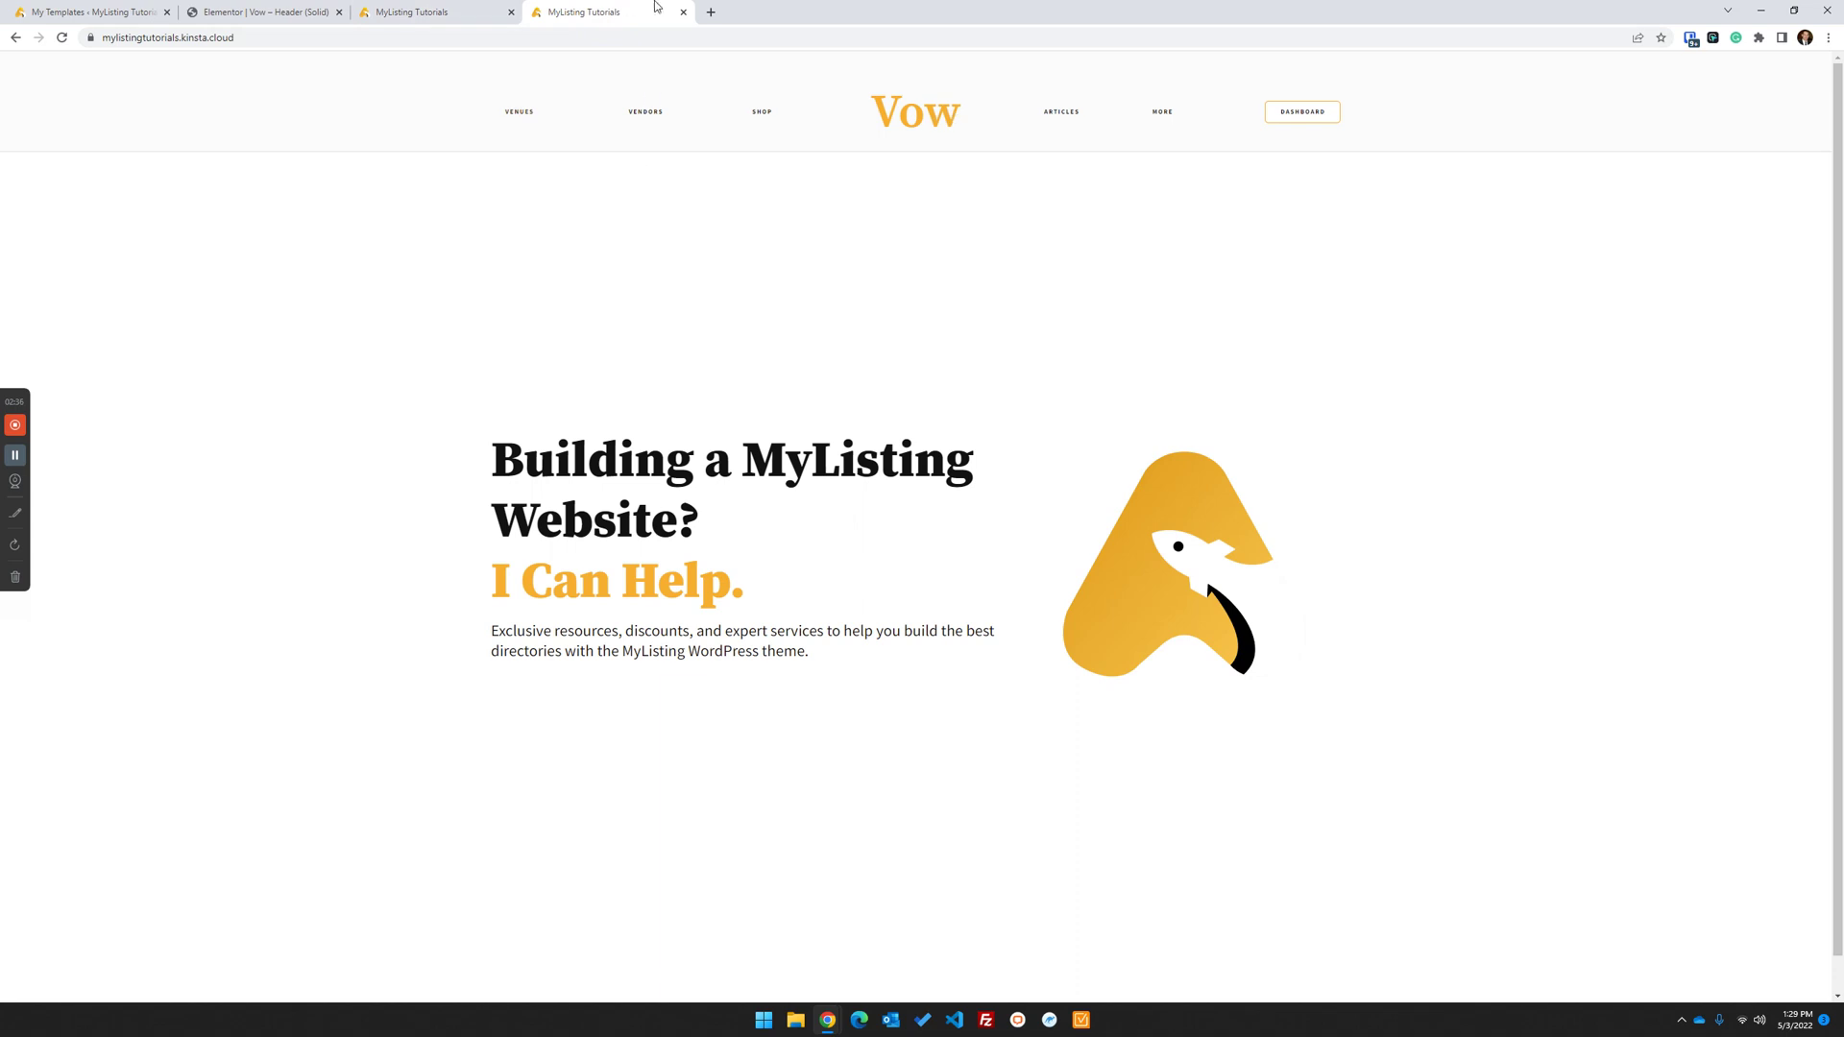
{"action": "left_click", "coordinate": [388, 8]}
{"action": "left_click", "coordinate": [538, 12]}
{"action": "left_click", "coordinate": [463, 11]}
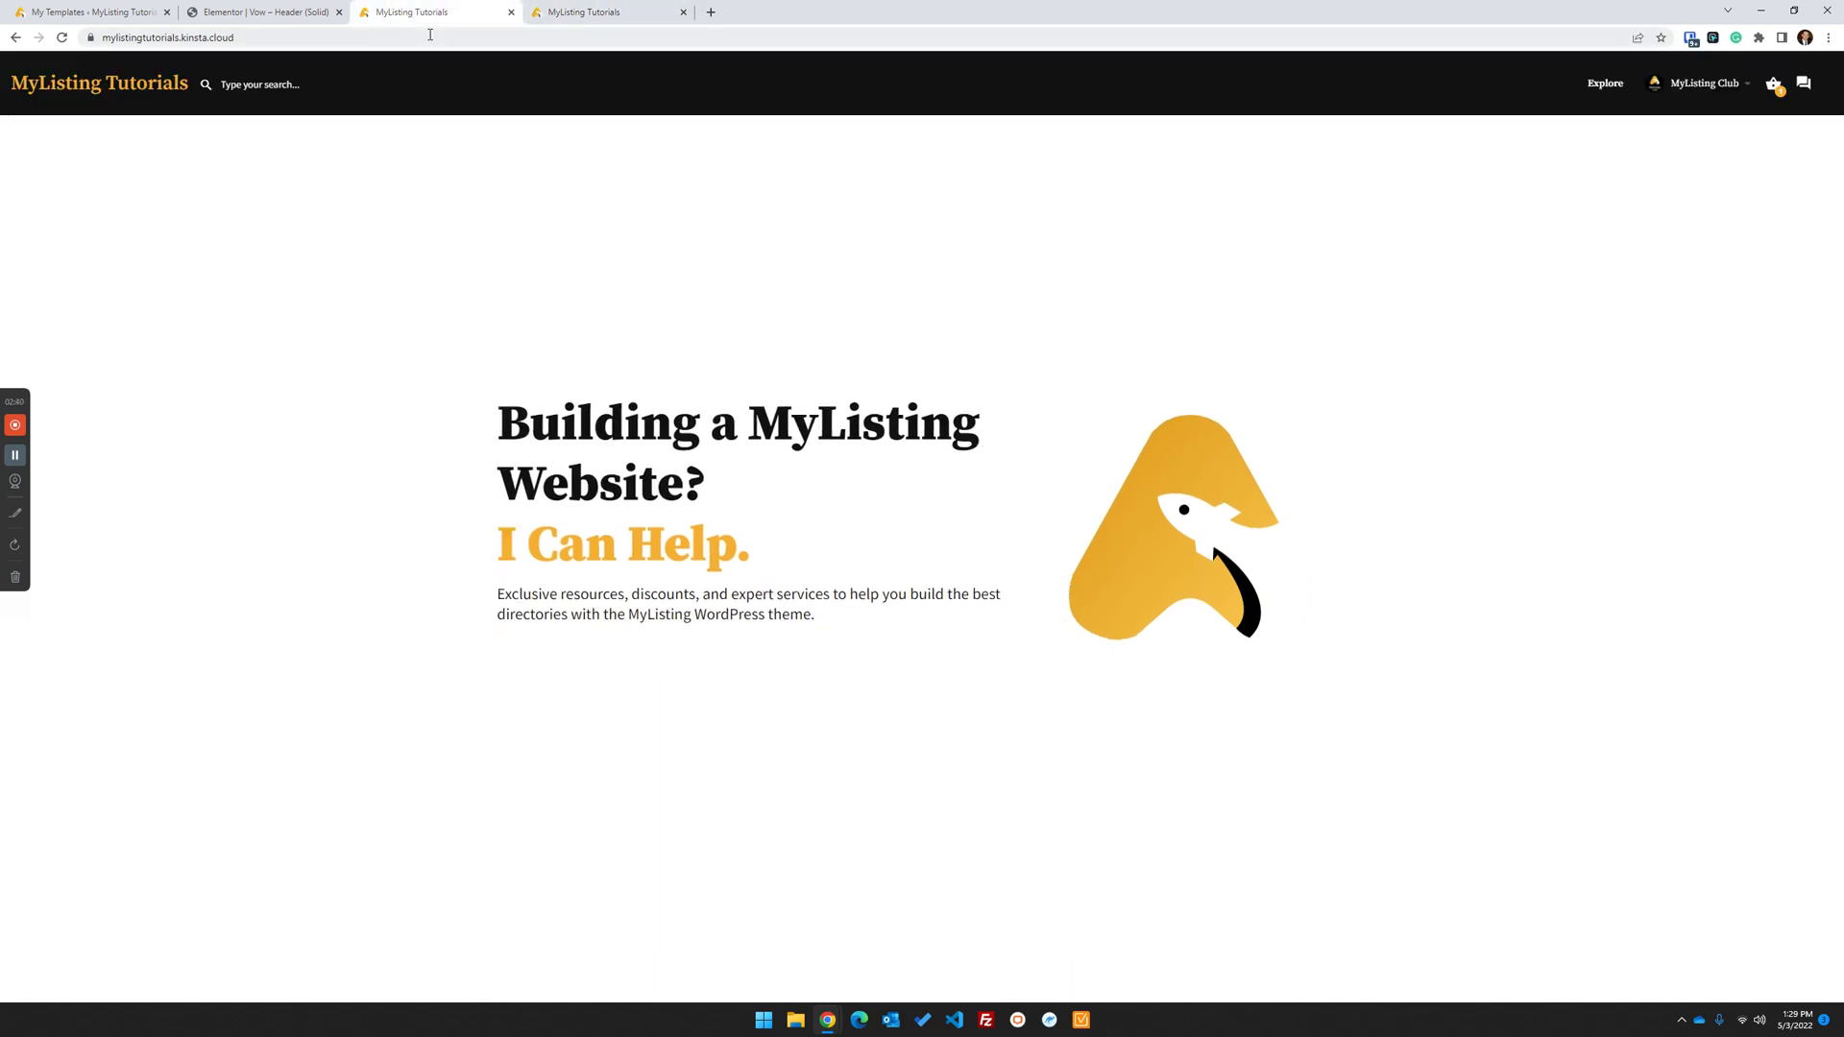
{"action": "left_click", "coordinate": [626, 7]}
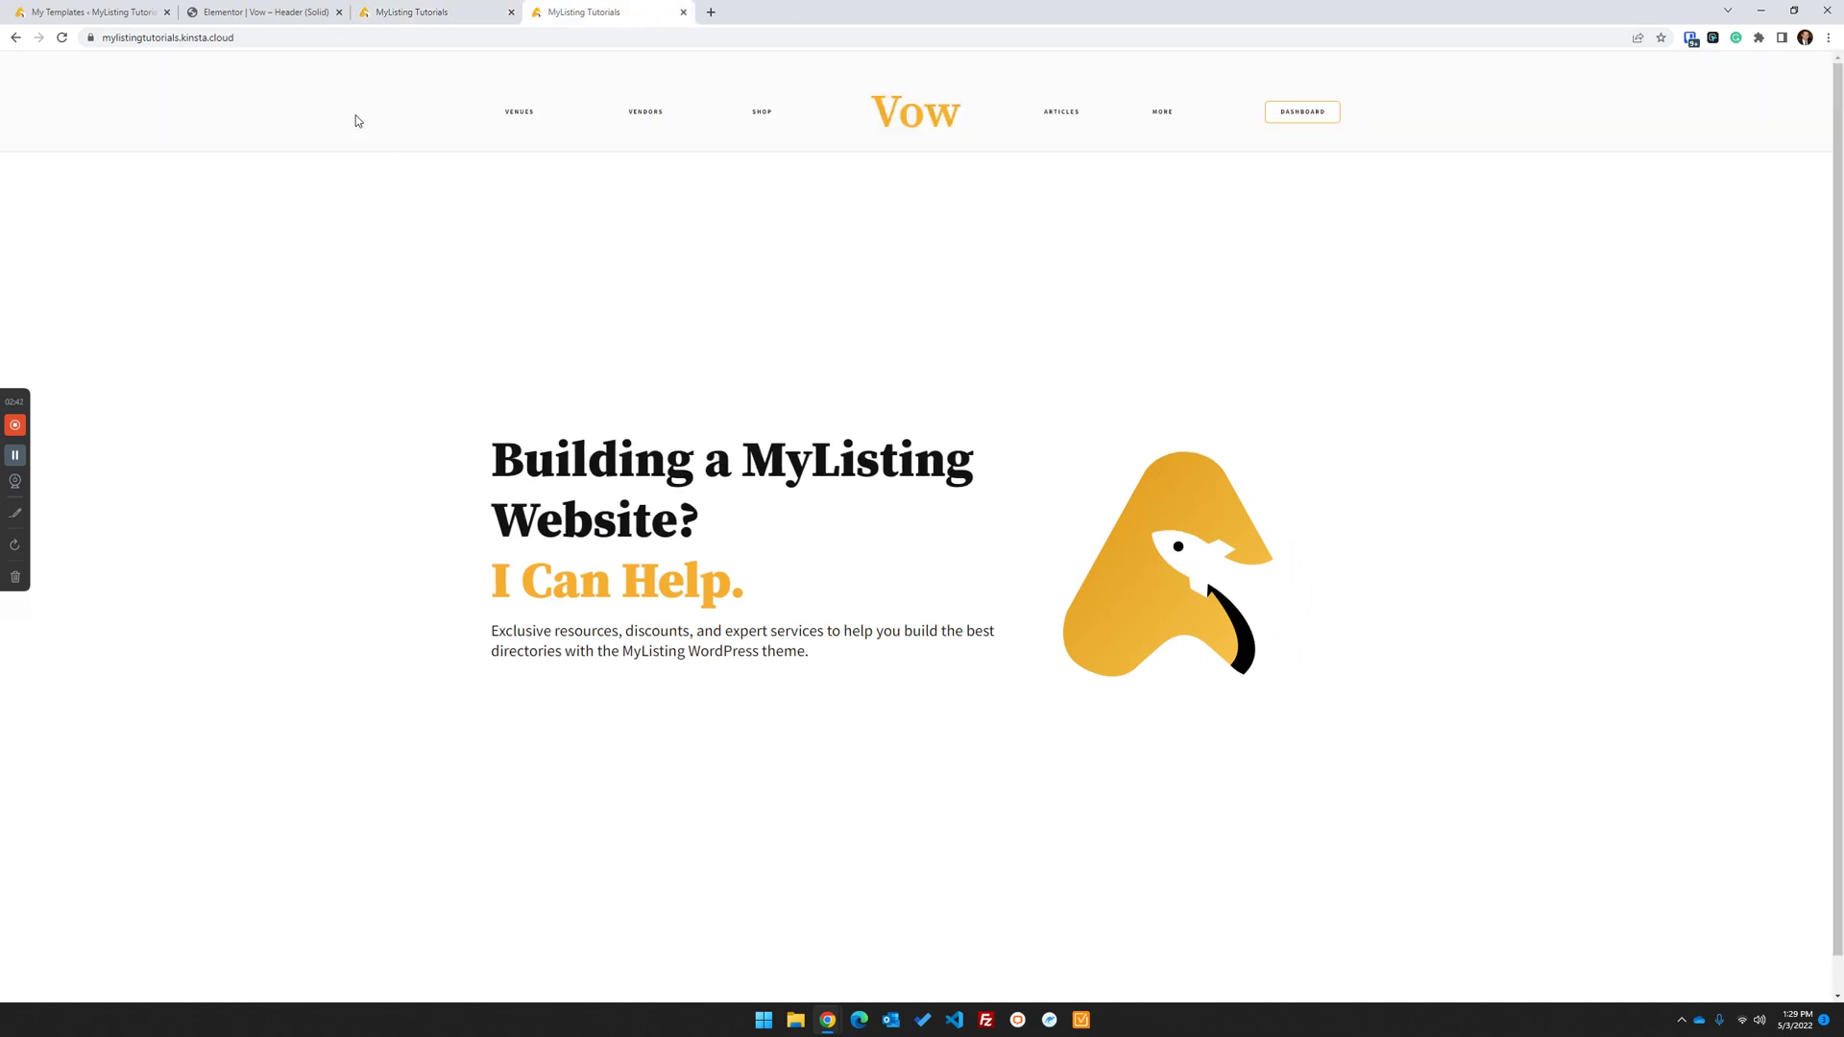
{"action": "left_click", "coordinate": [391, 8]}
{"action": "left_click", "coordinate": [273, 9]}
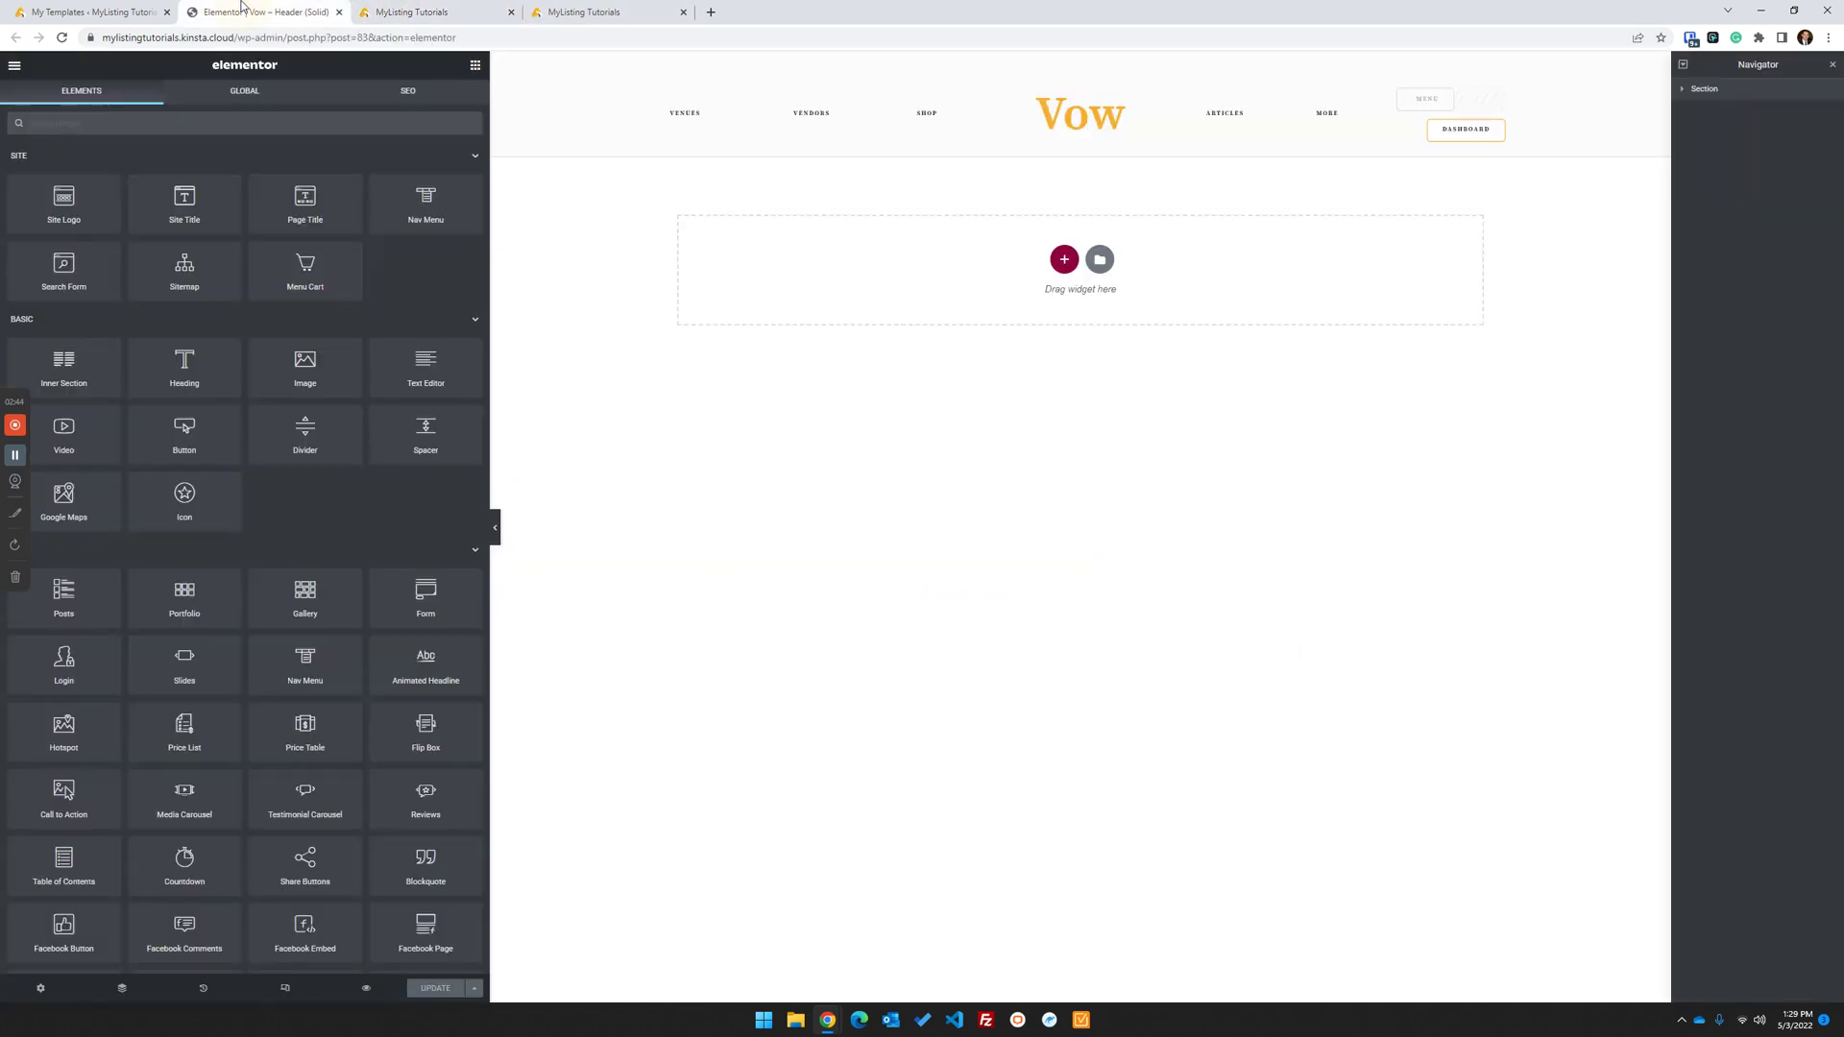
Delete the VENUES link from the Vow header and place an empty HTML widget in its first column
{"action": "right_click", "coordinate": [692, 118]}
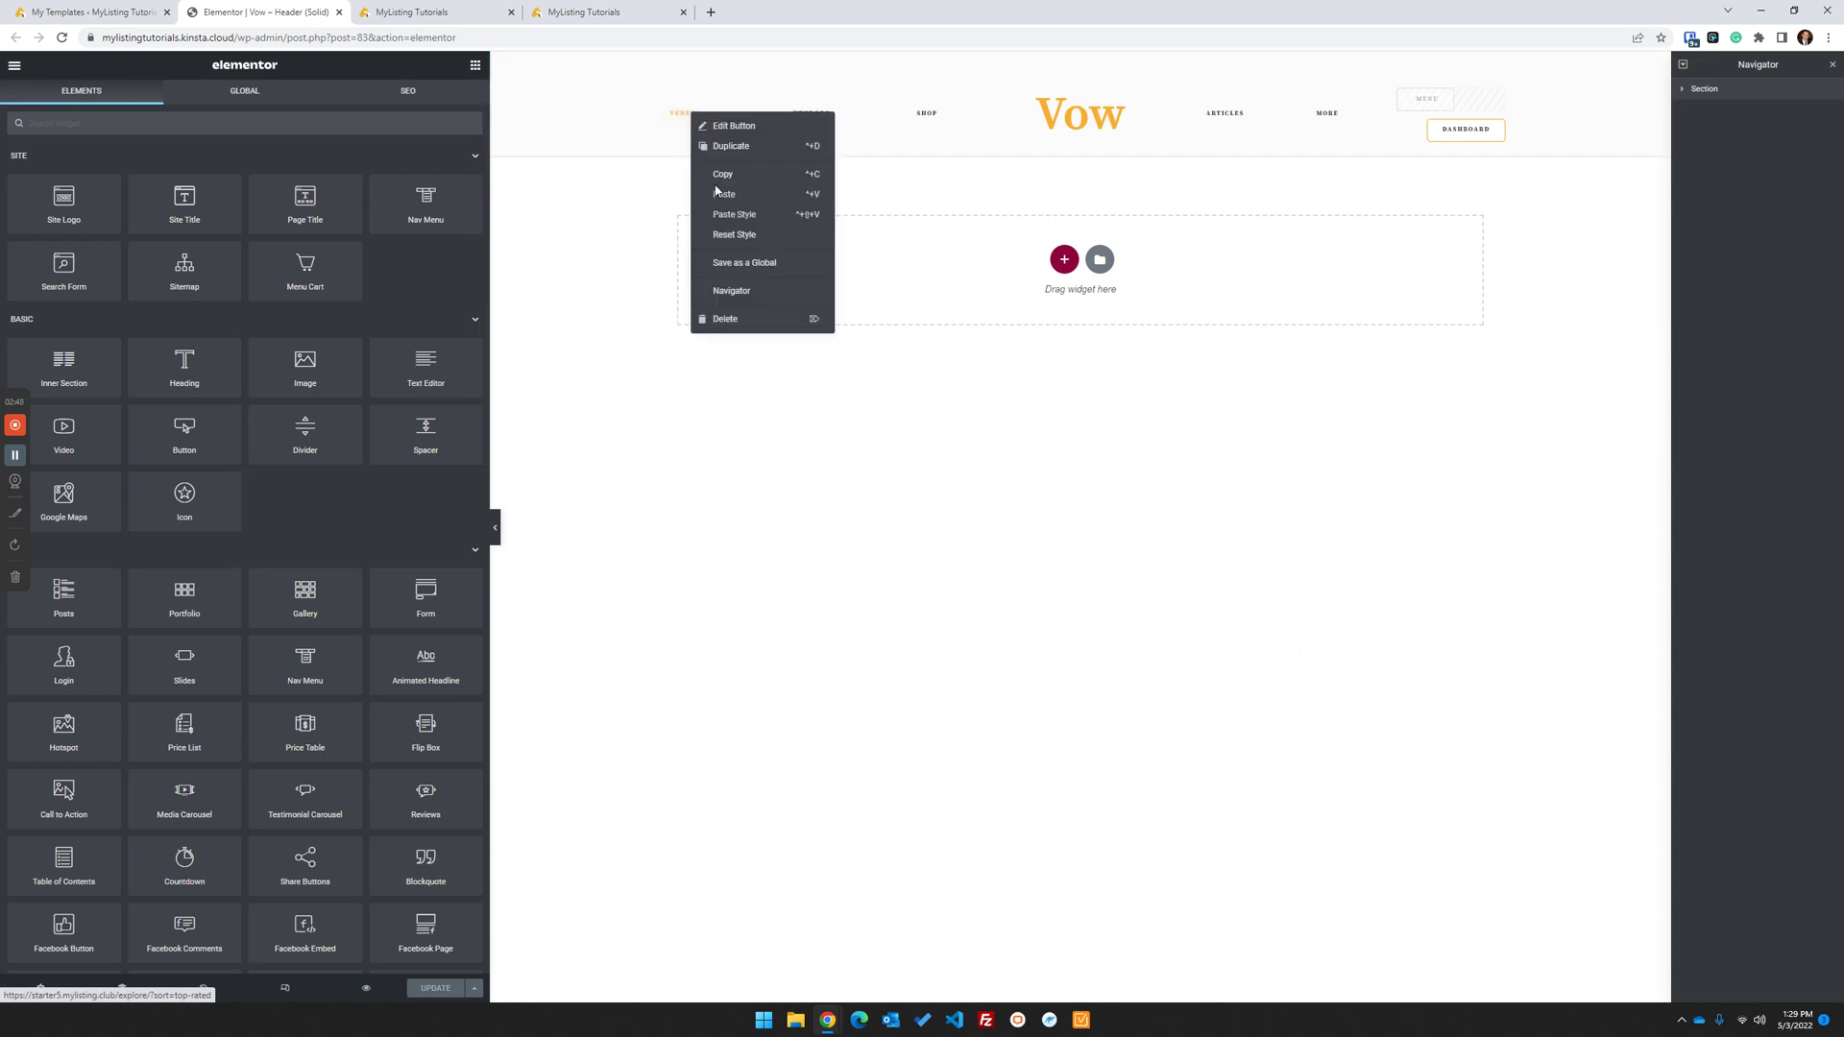
{"action": "left_click", "coordinate": [751, 320]}
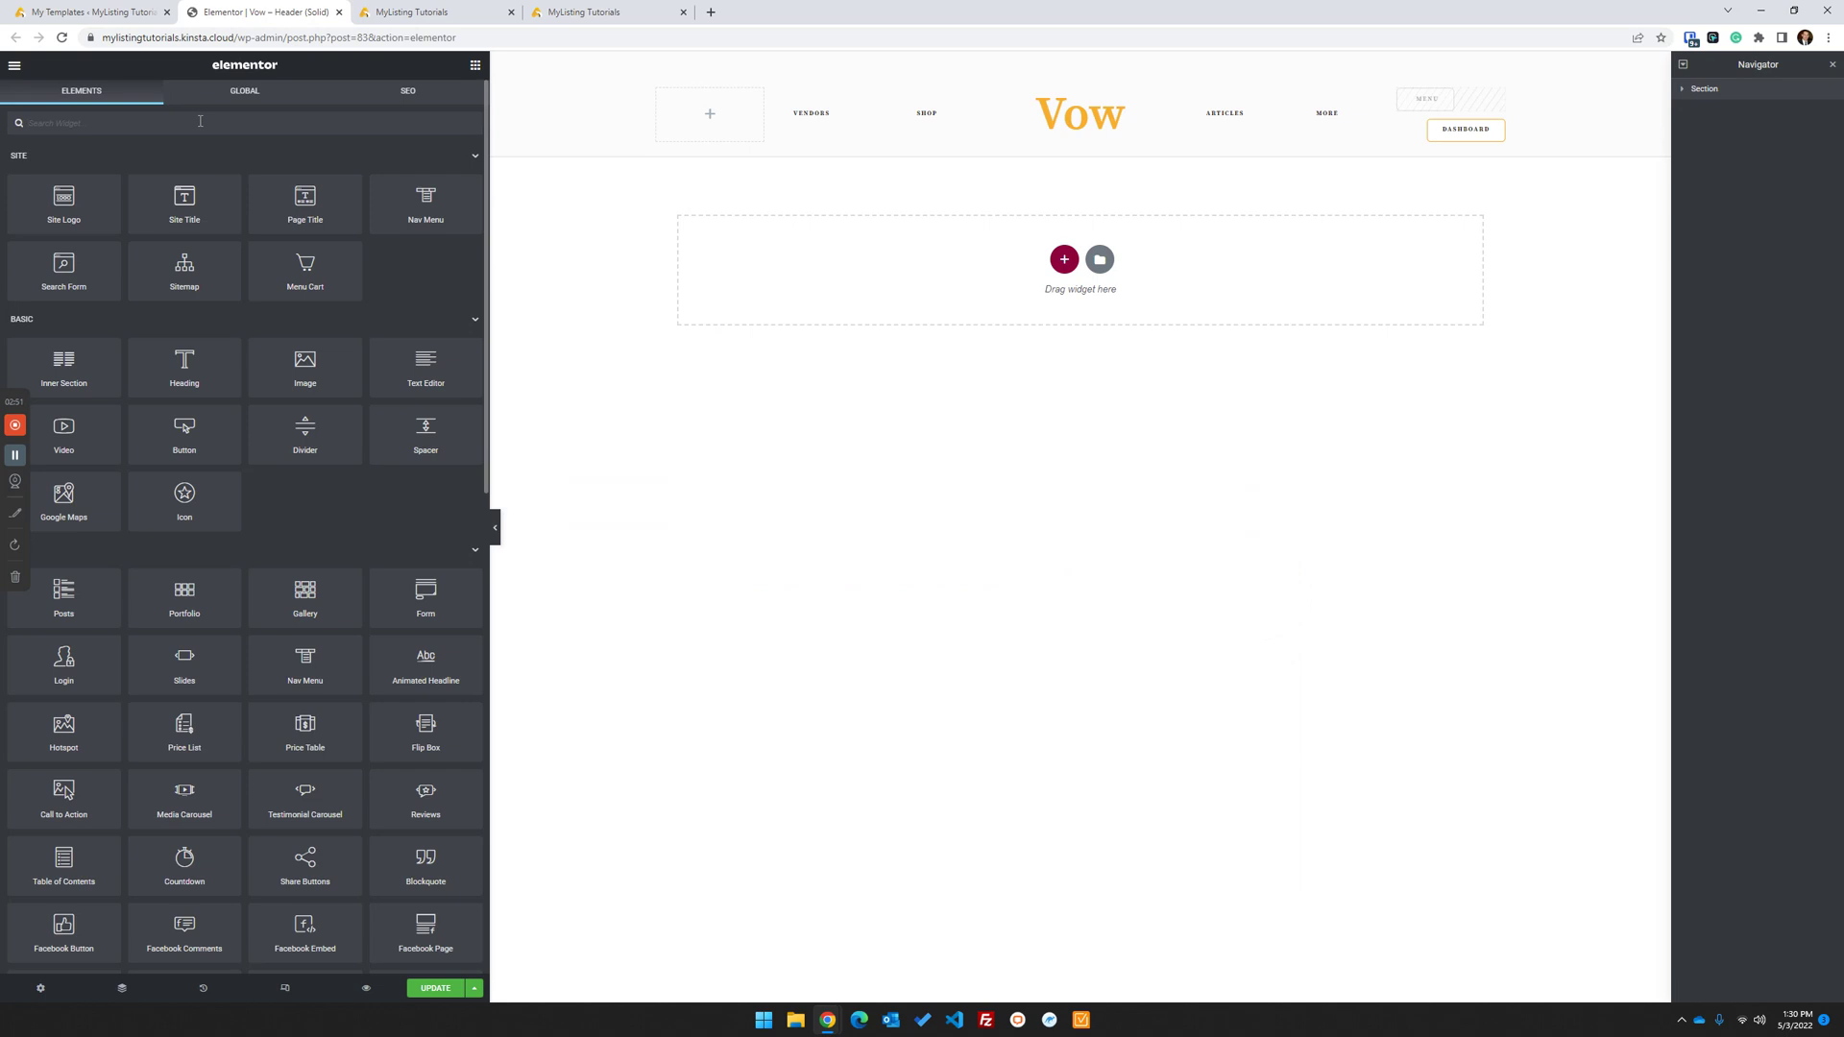
{"action": "type", "text": "html"}
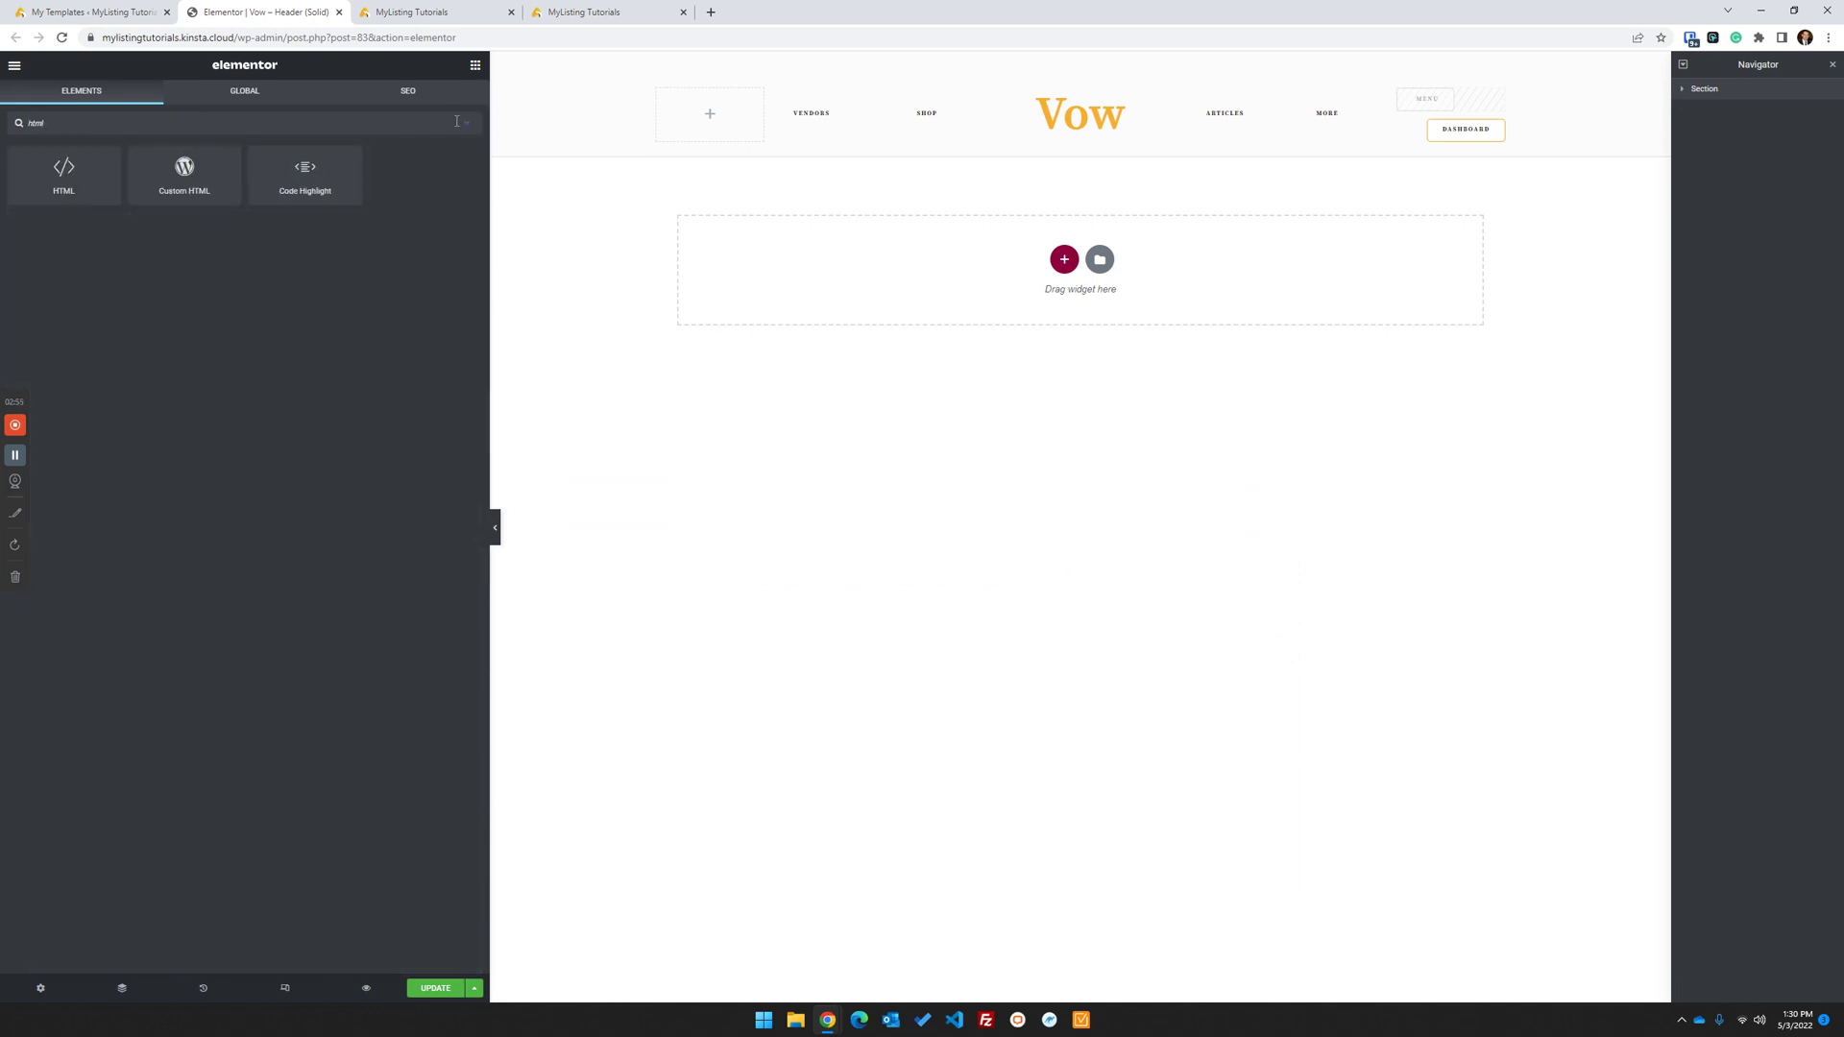
{"action": "left_click_drag", "start_coordinate": [64, 169], "coordinate": [727, 118]}
{"action": "left_click", "coordinate": [227, 214]}
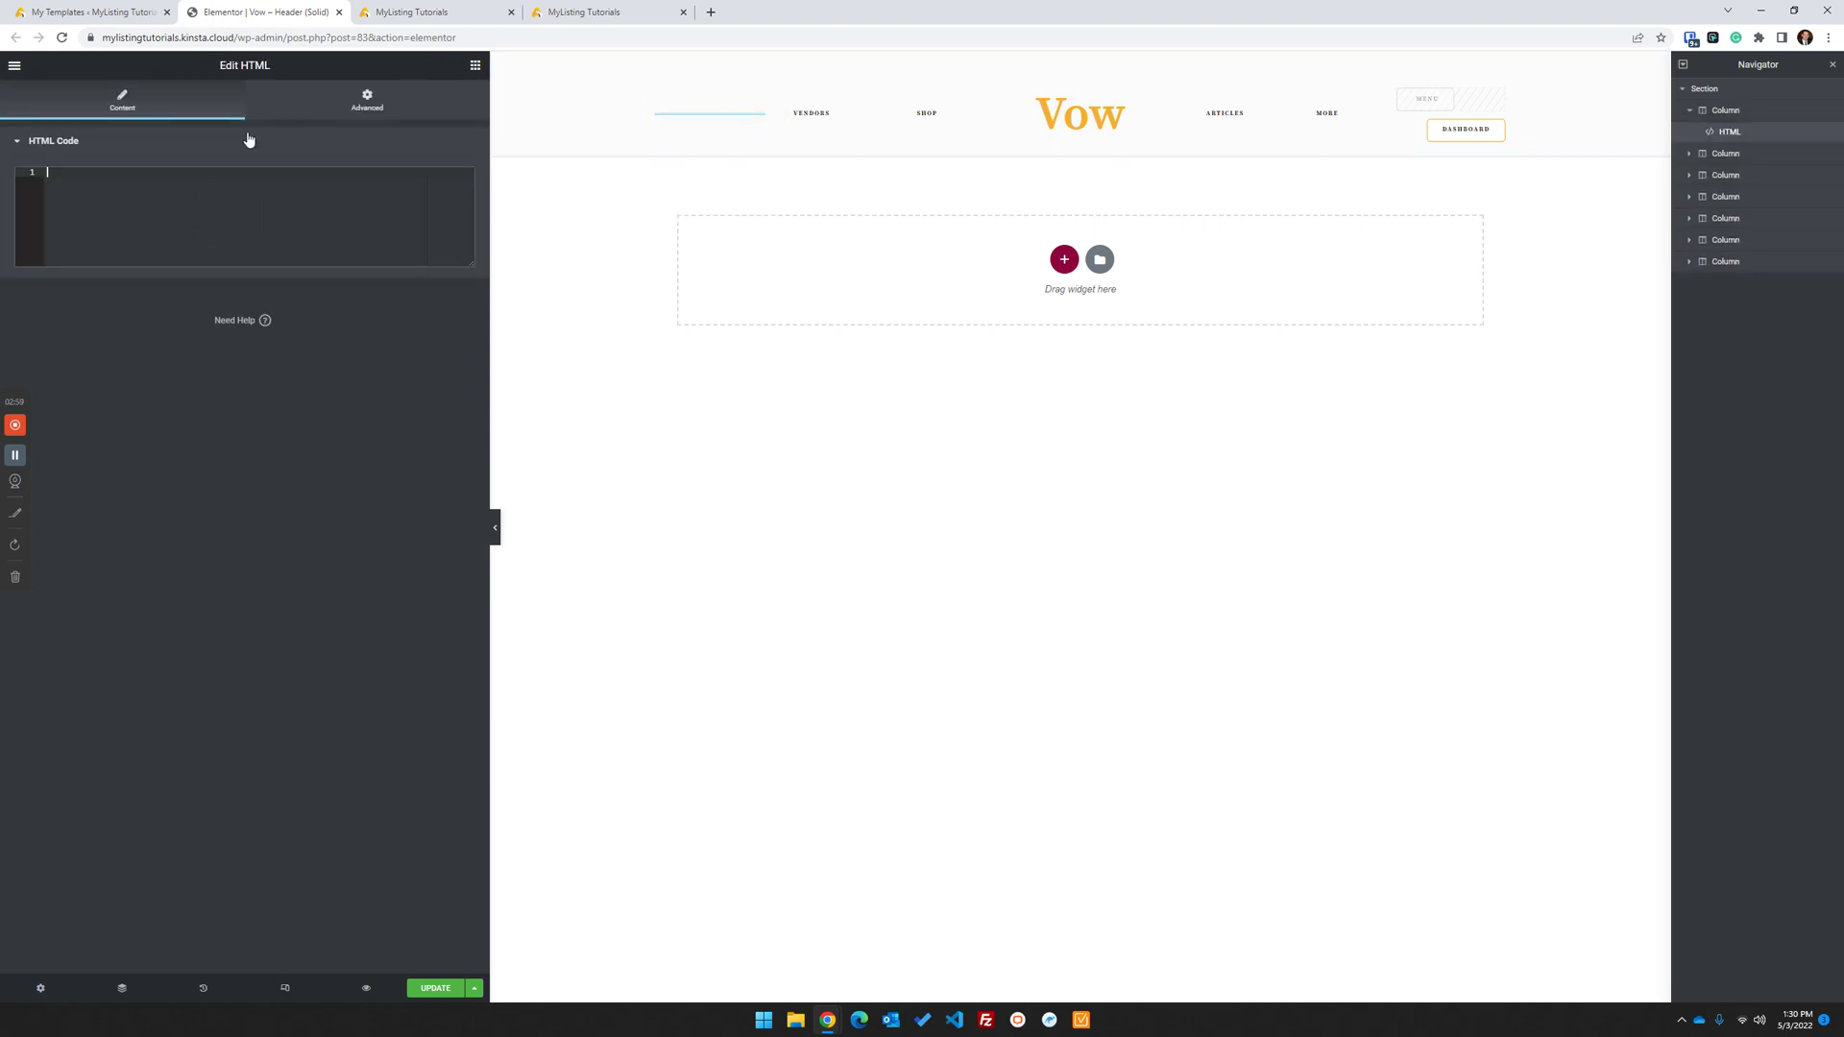
{"action": "left_click", "coordinate": [414, 6]}
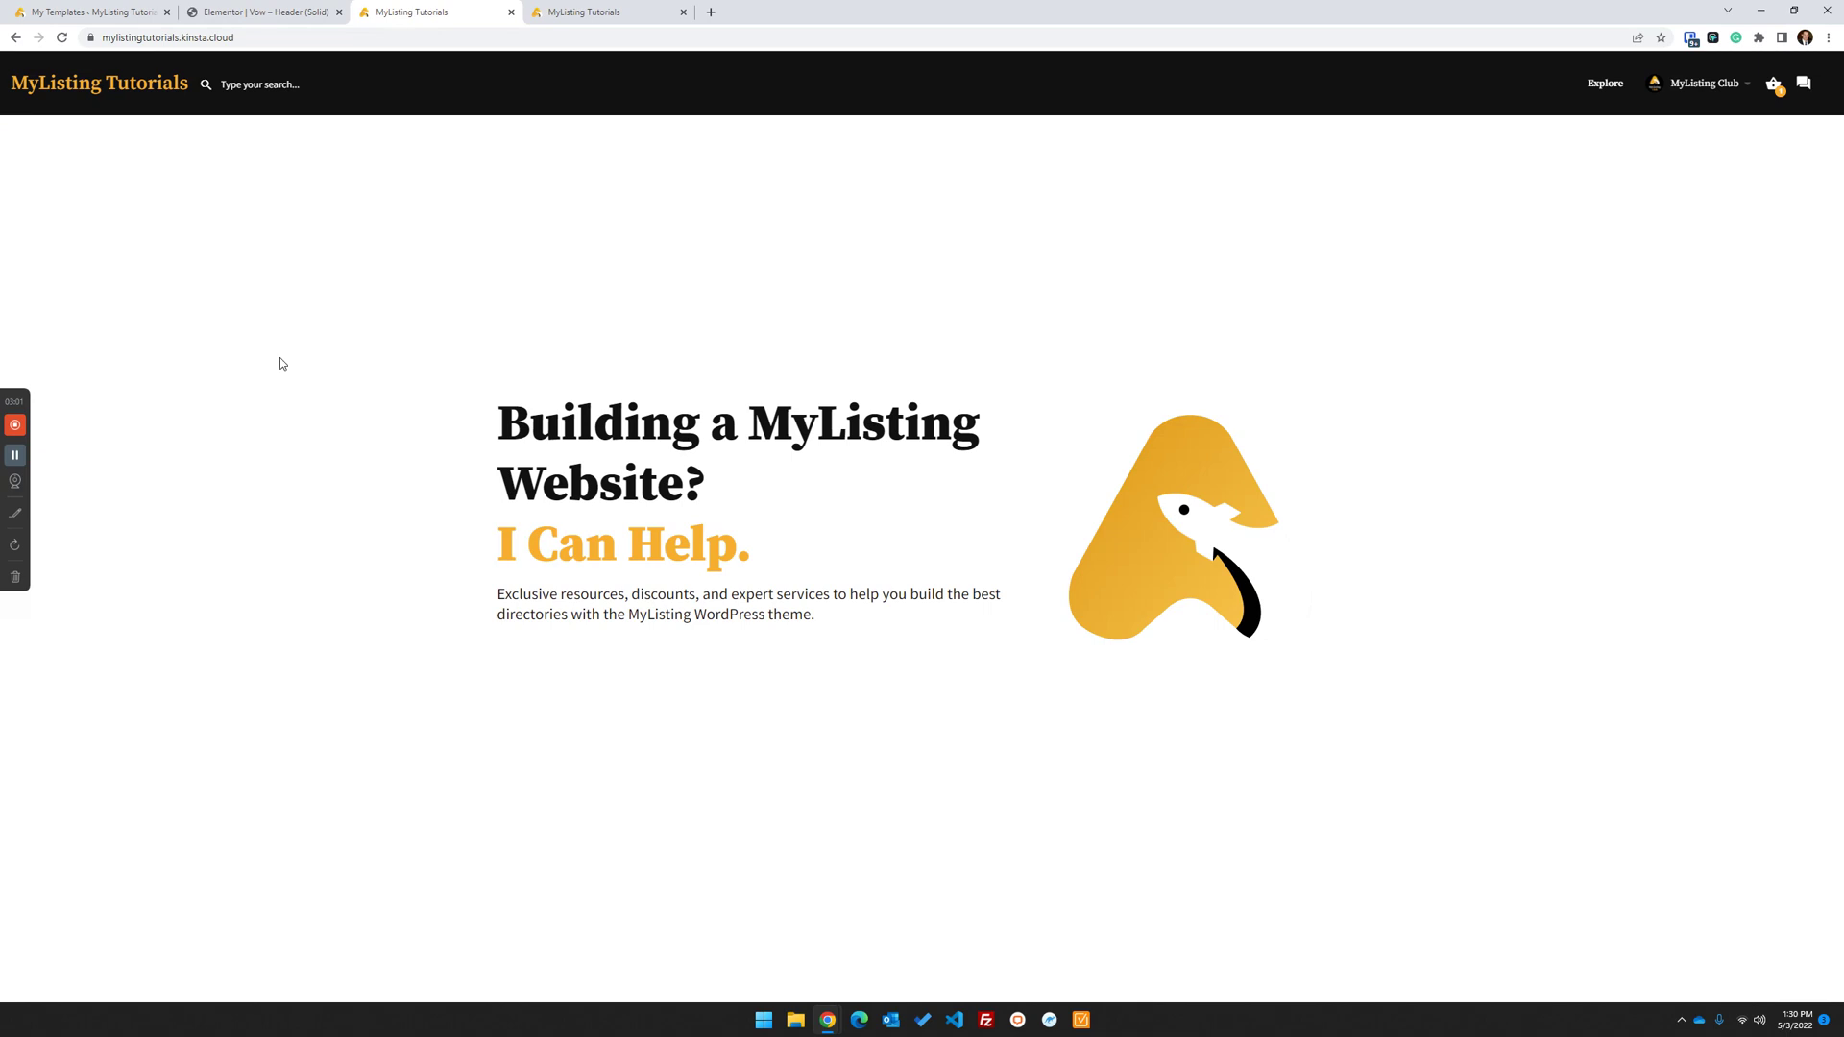
Inspect the header search box and copy the quick-search container's full HTML markup
{"action": "right_click", "coordinate": [266, 86]}
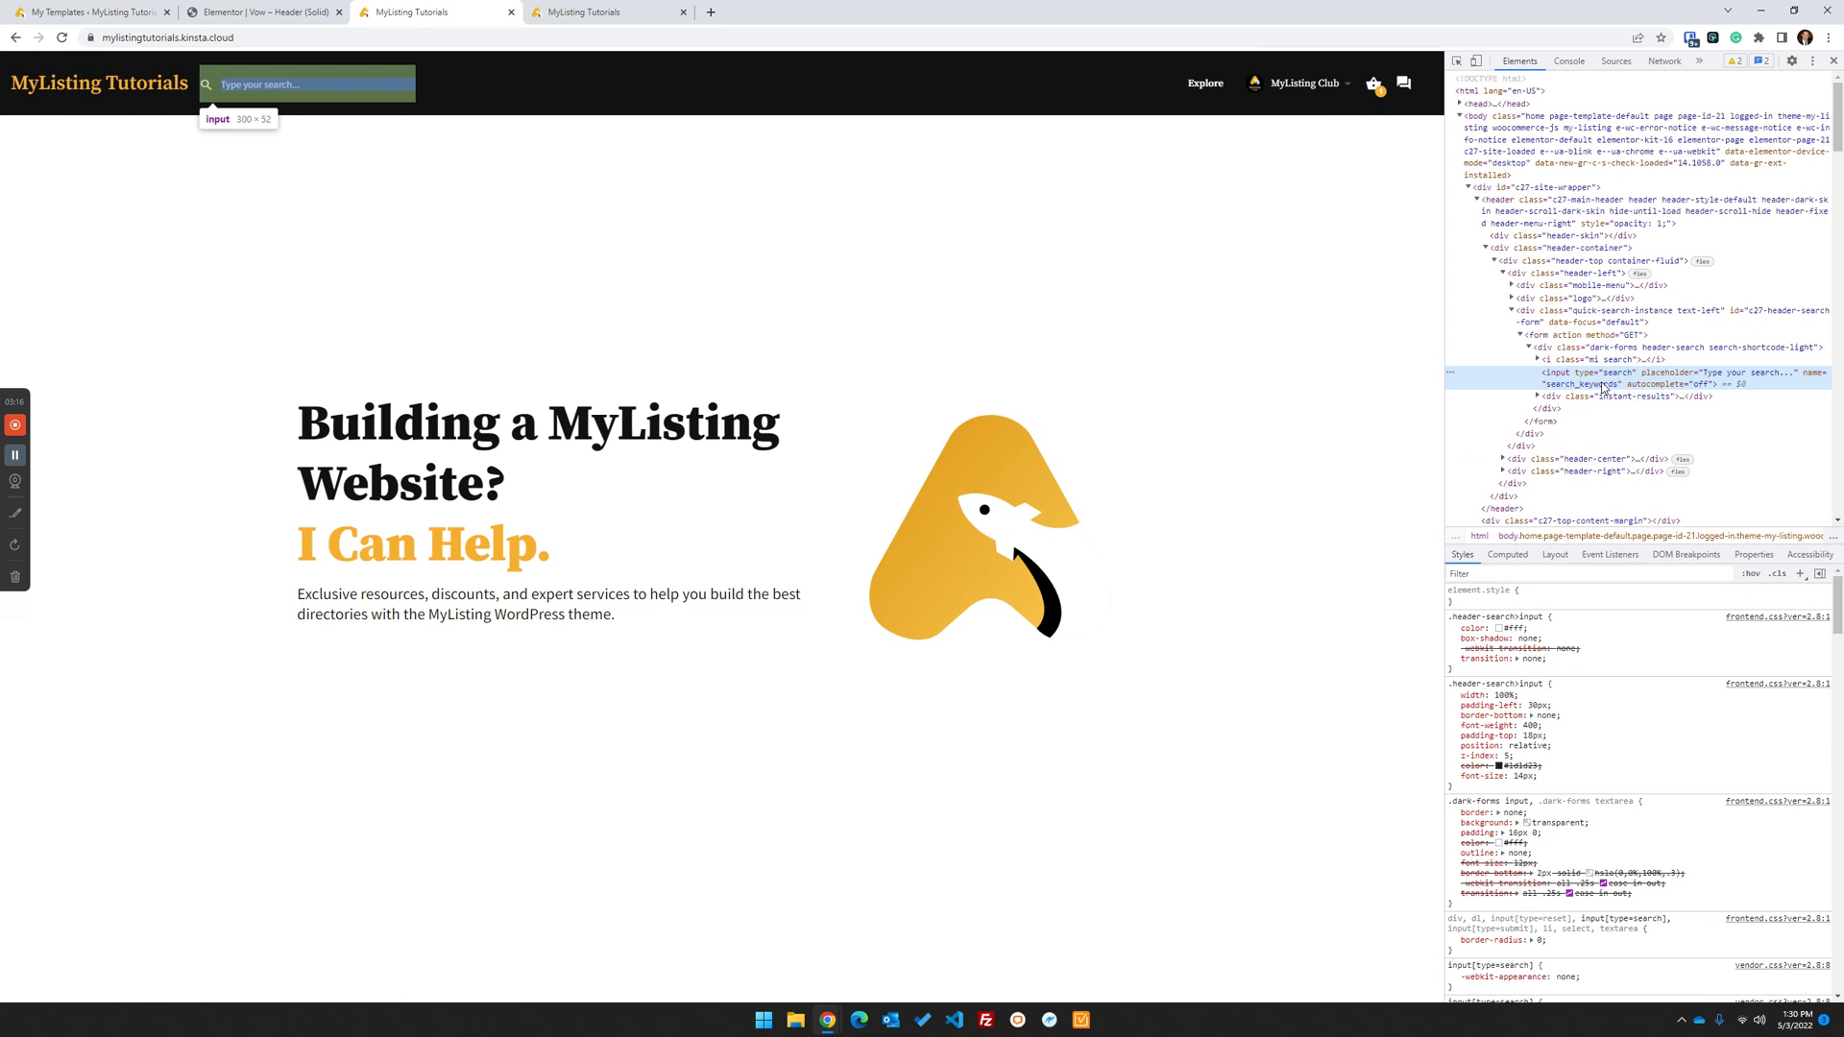
{"action": "left_click", "coordinate": [1602, 321]}
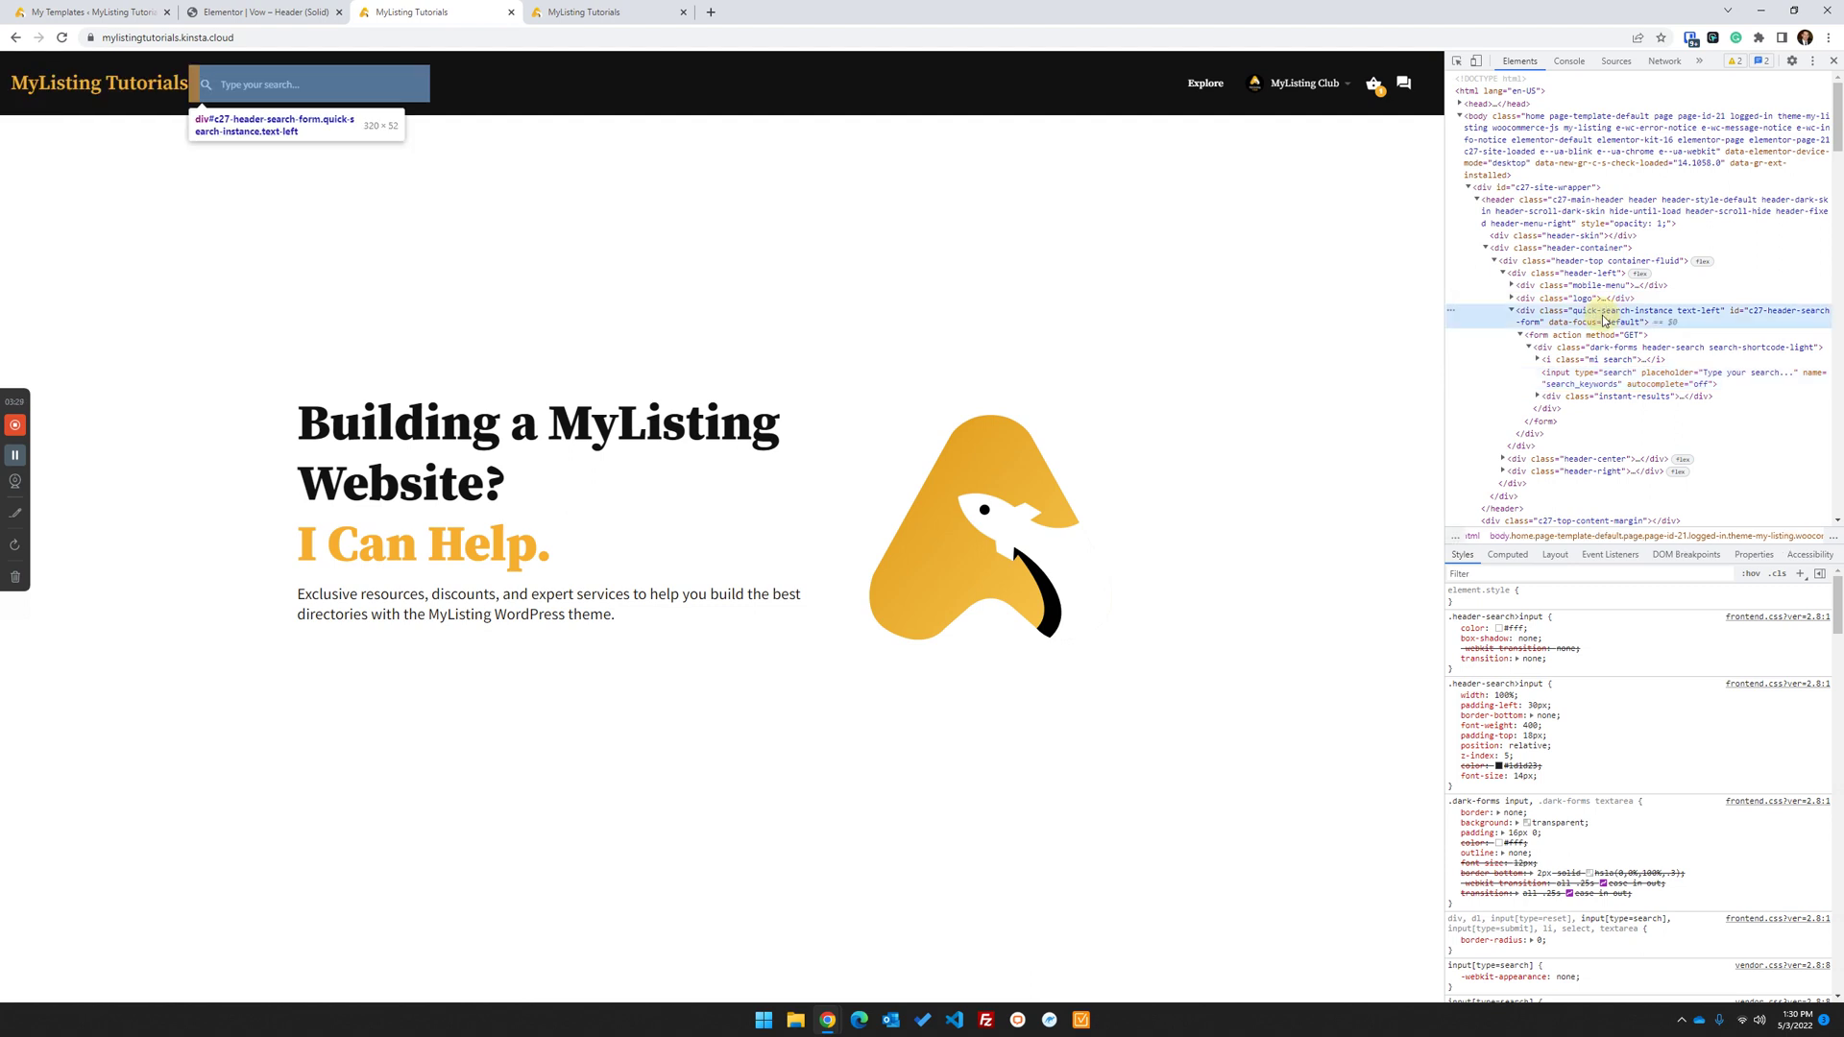
{"action": "right_click", "coordinate": [1454, 315]}
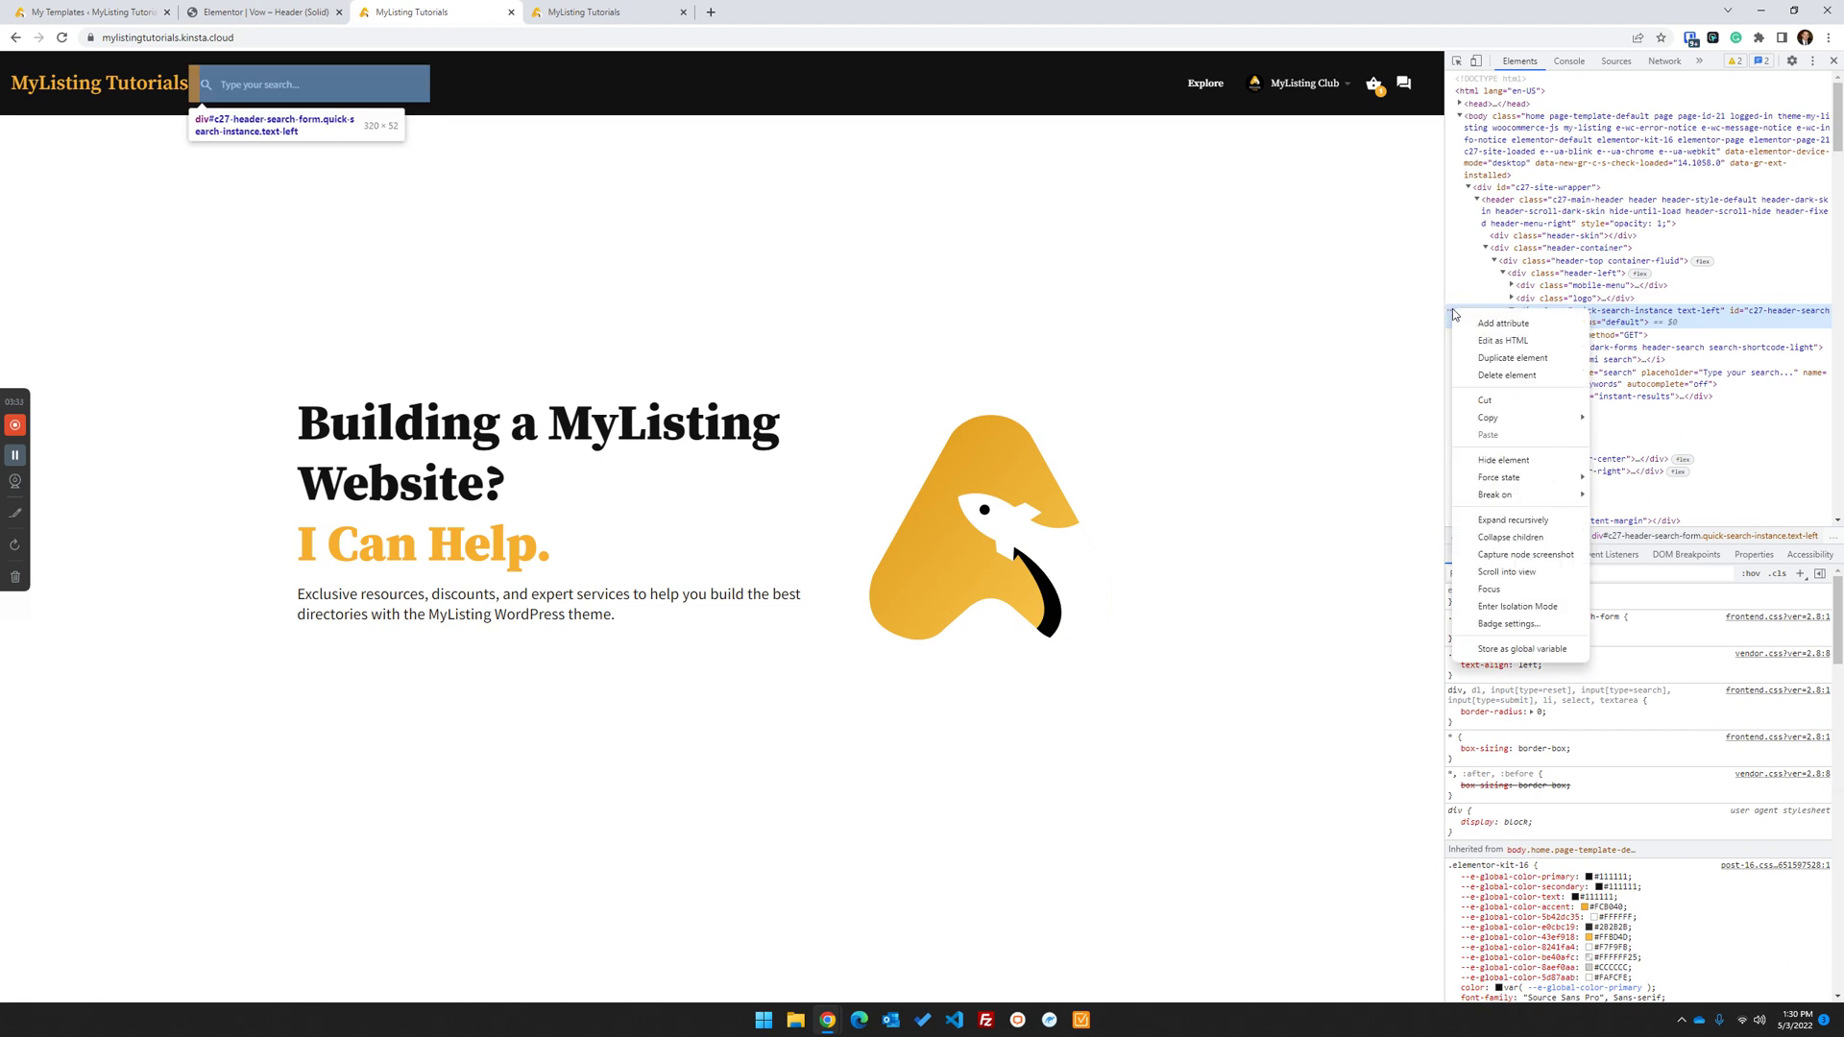
{"action": "left_click", "coordinate": [1496, 343]}
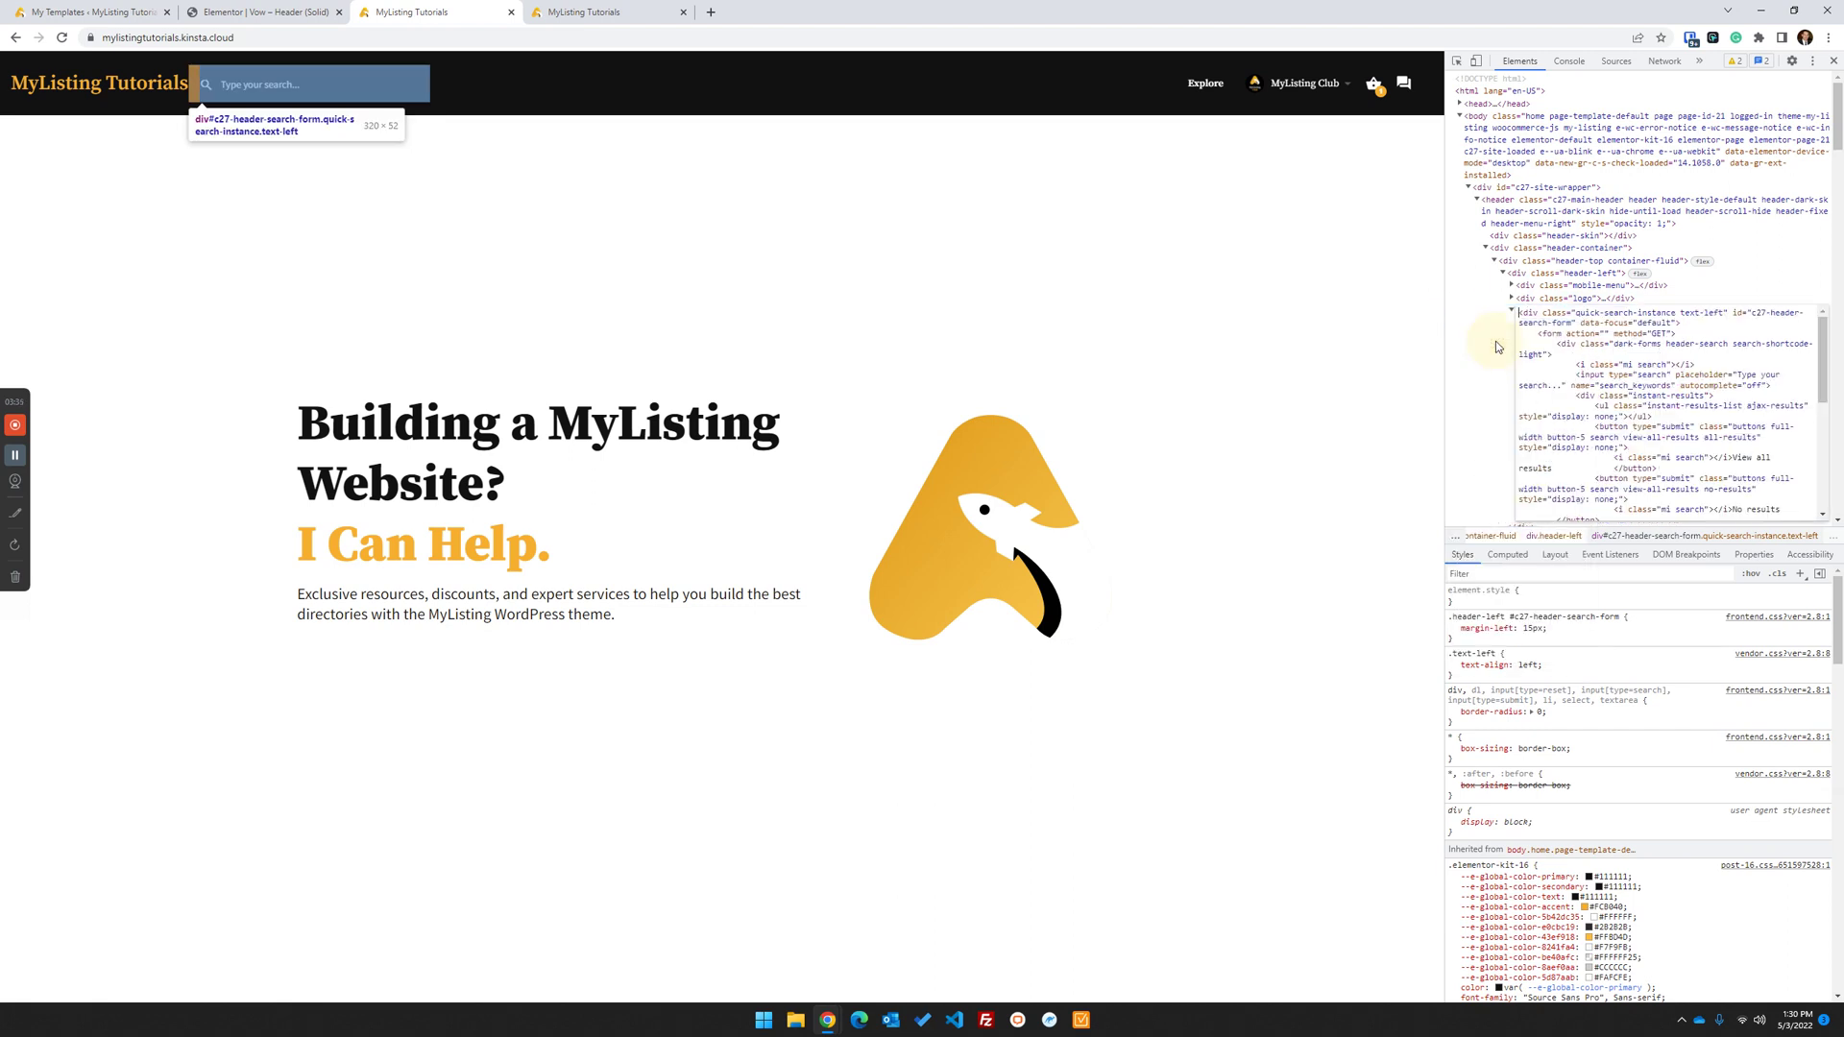
{"action": "right_click", "coordinate": [1606, 346]}
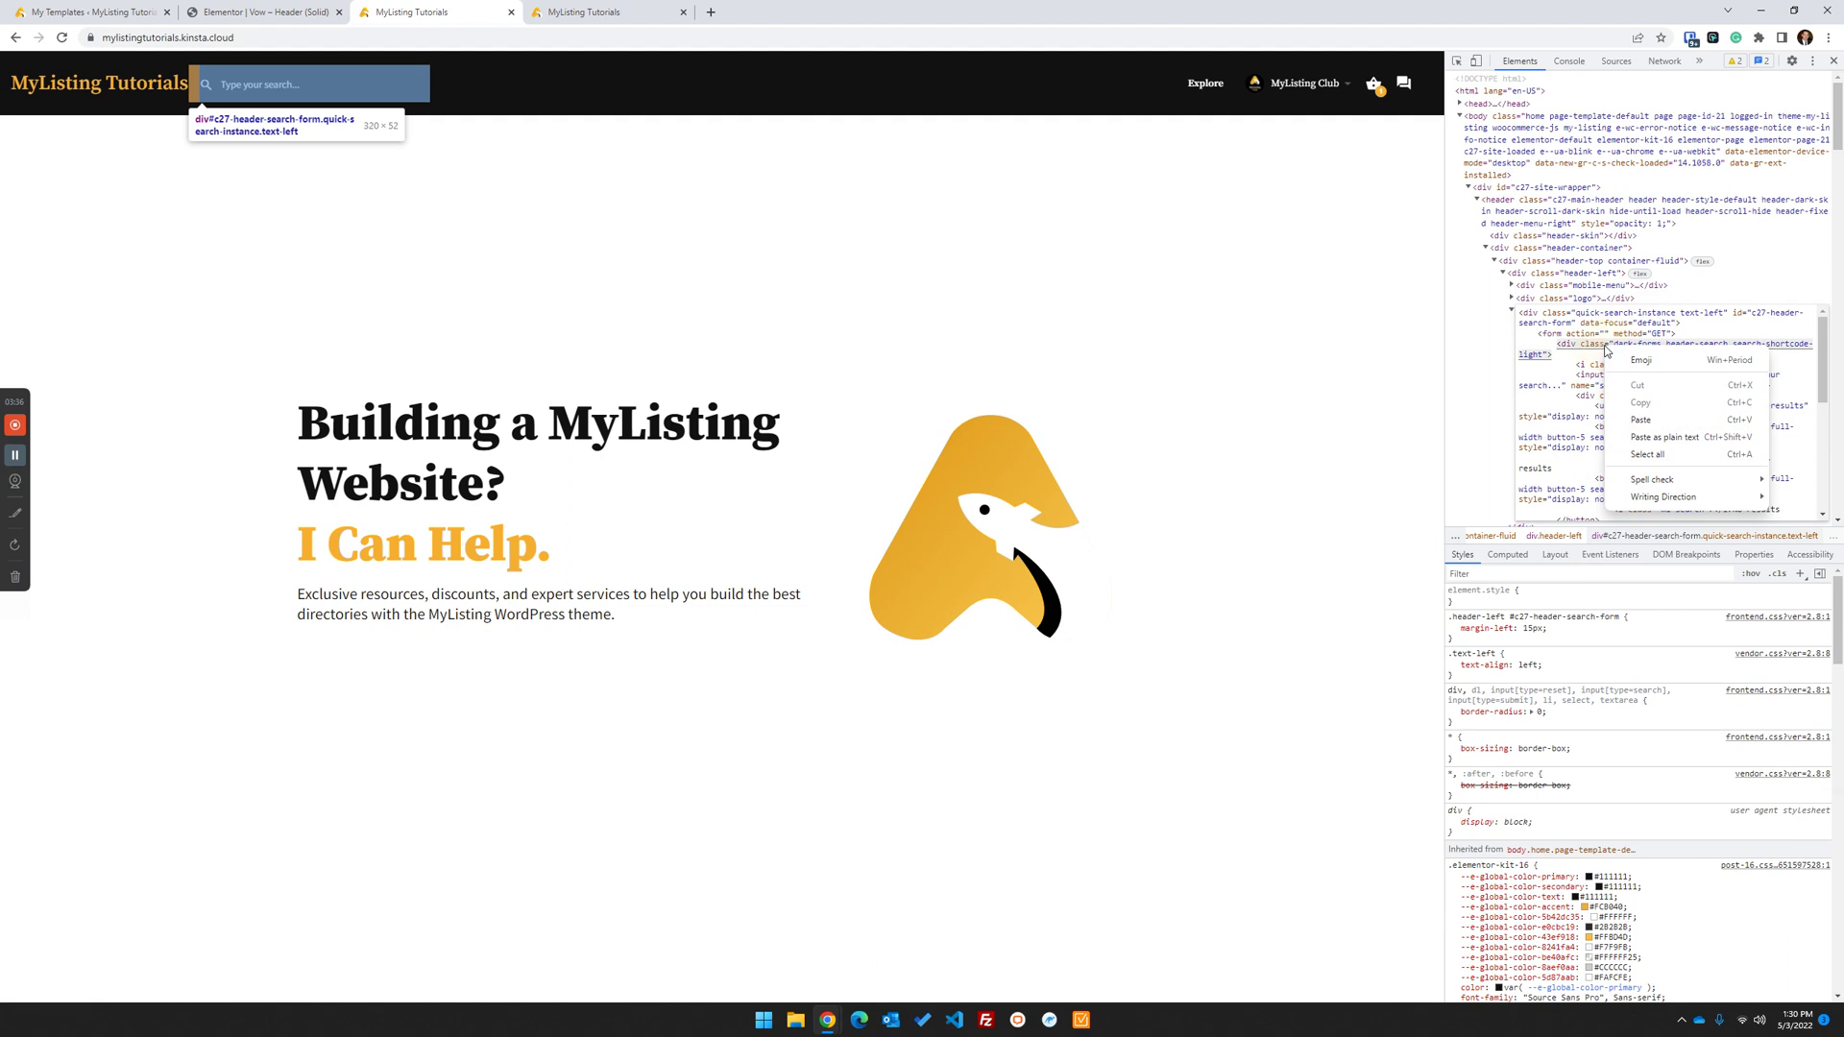
{"action": "left_click", "coordinate": [1657, 450]}
{"action": "key", "text": "ctrl+c"}
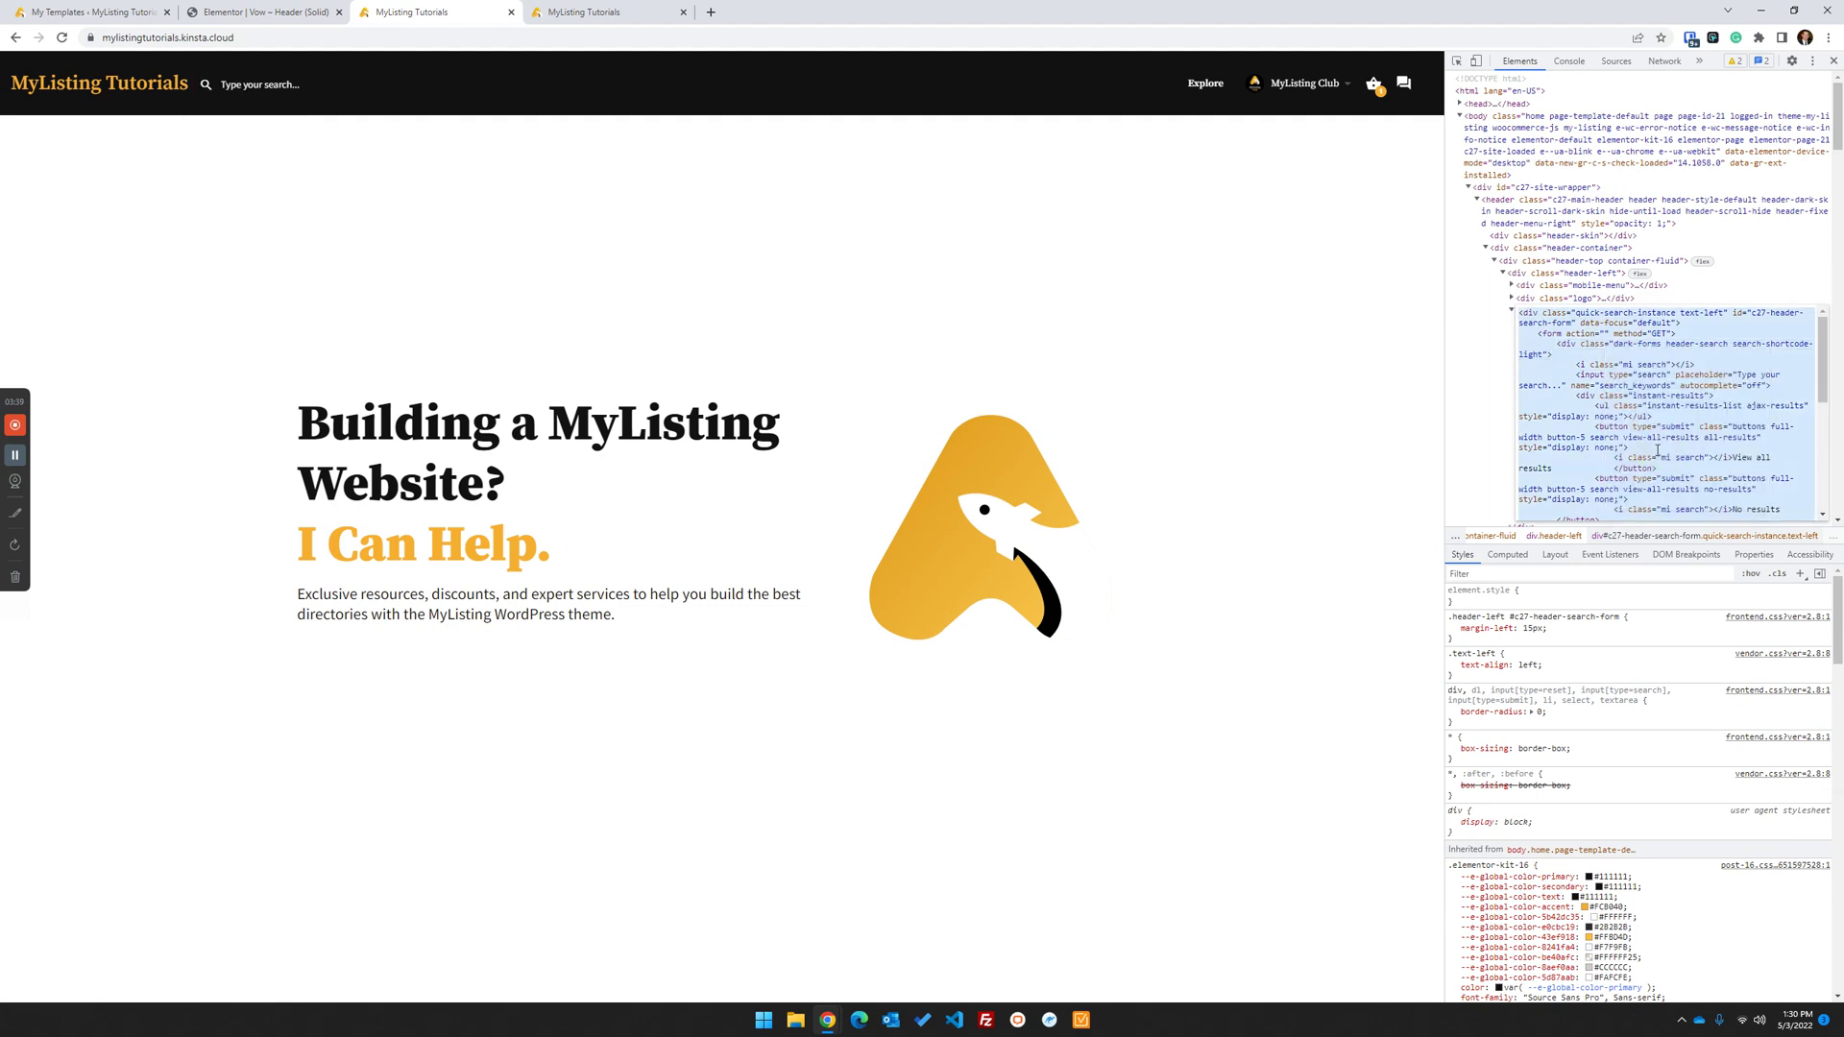
{"action": "left_click", "coordinate": [275, 14]}
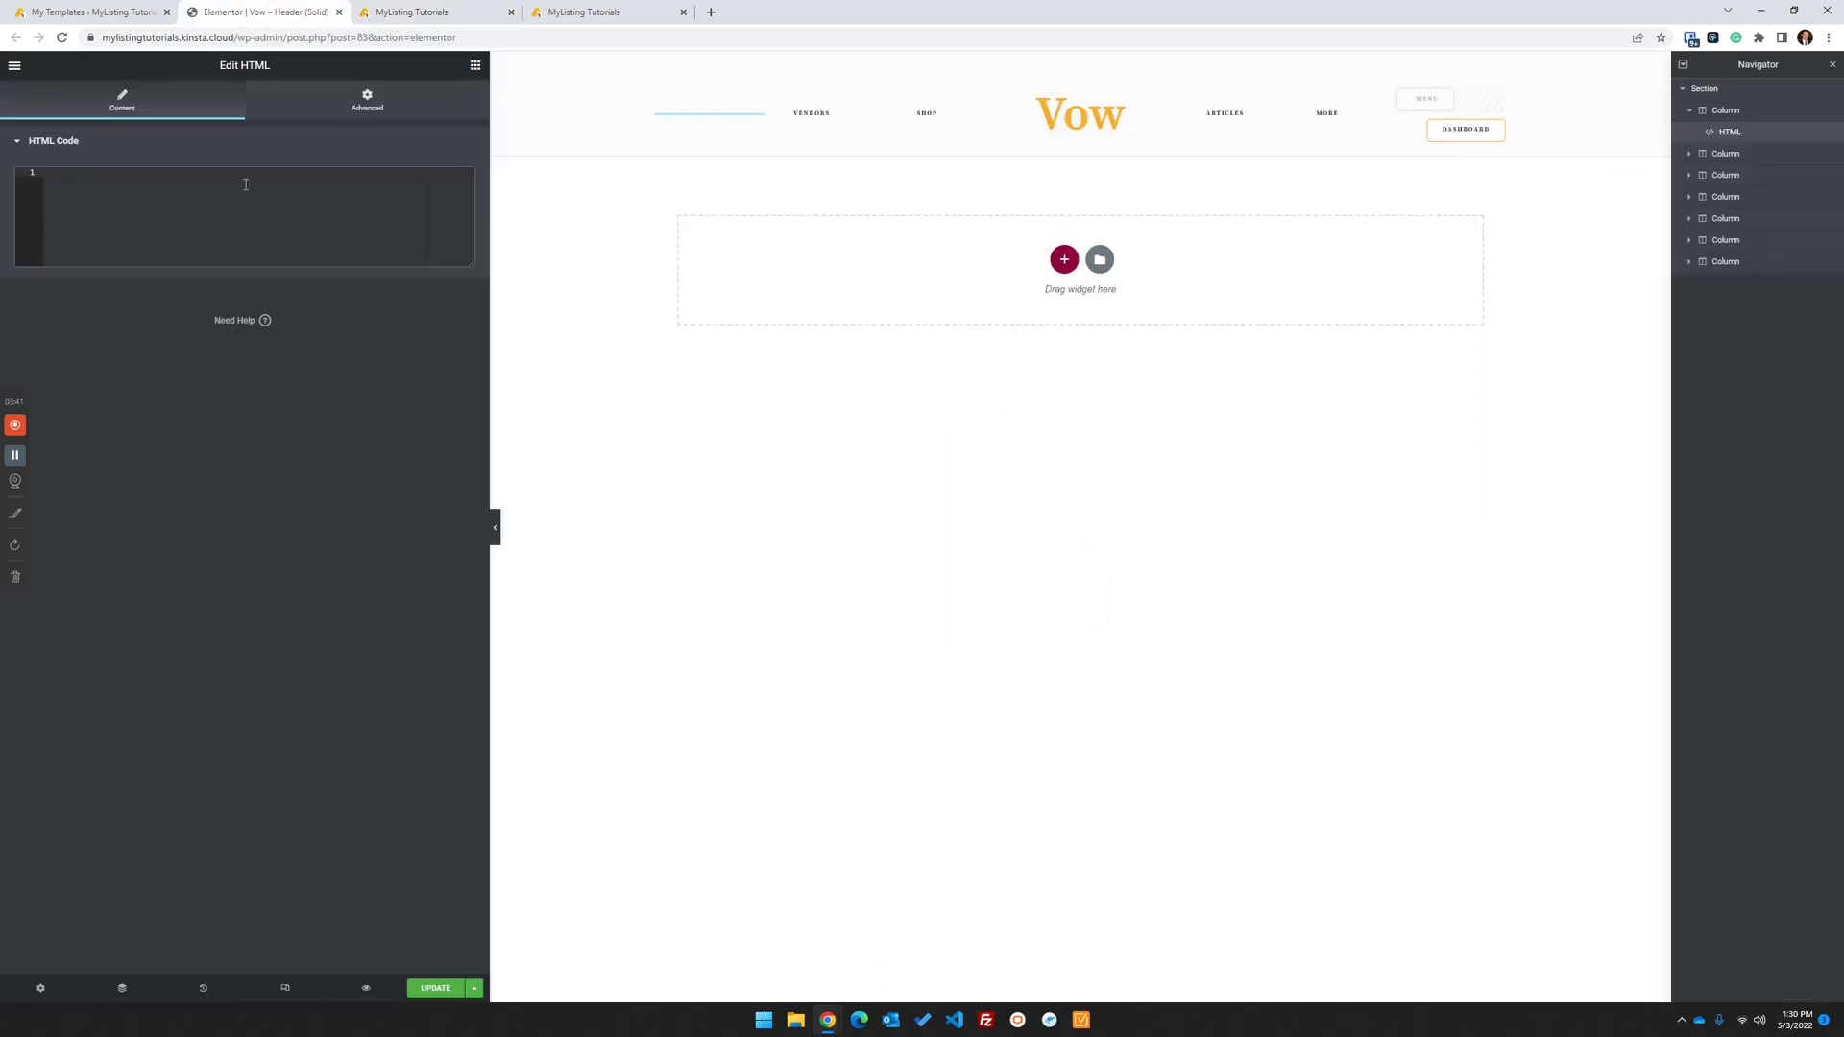
Paste the quick-search markup into the HTML widget, update the header, and reload the front page
{"action": "key", "text": "ctrl+v"}
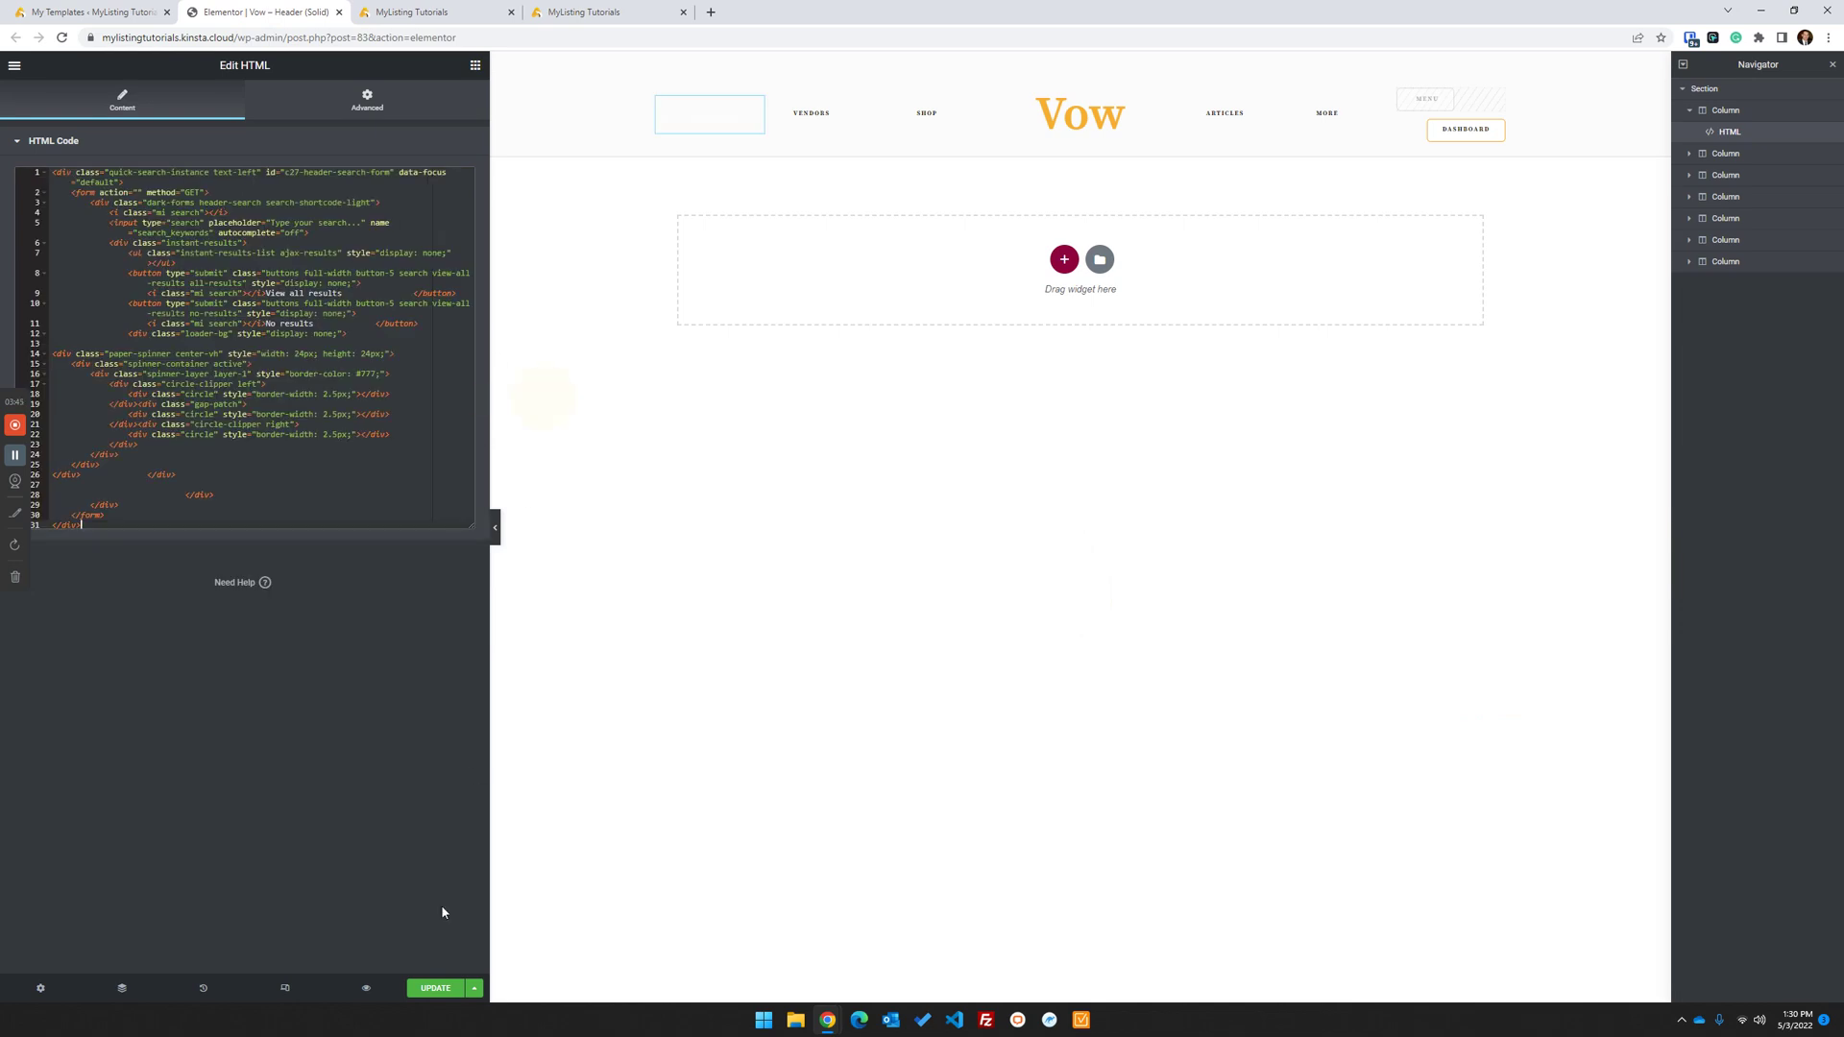
{"action": "left_click", "coordinate": [435, 989]}
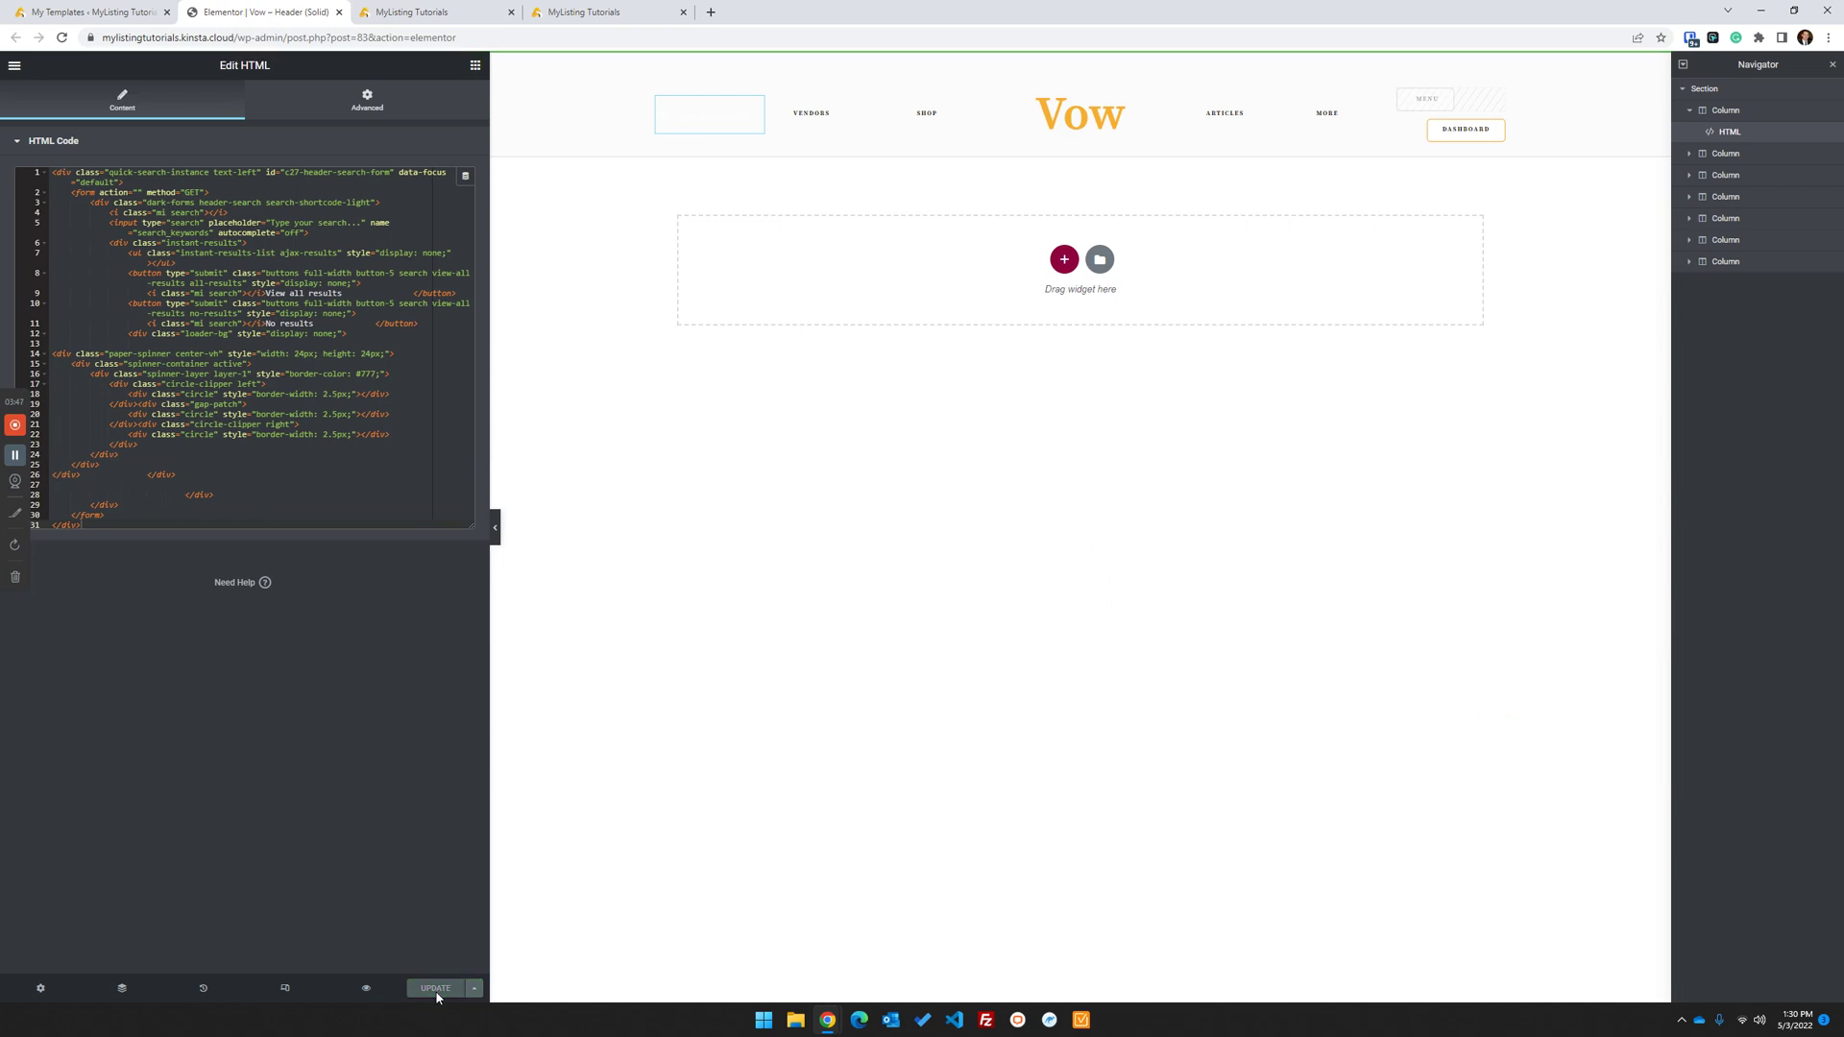
{"action": "left_click", "coordinate": [595, 12]}
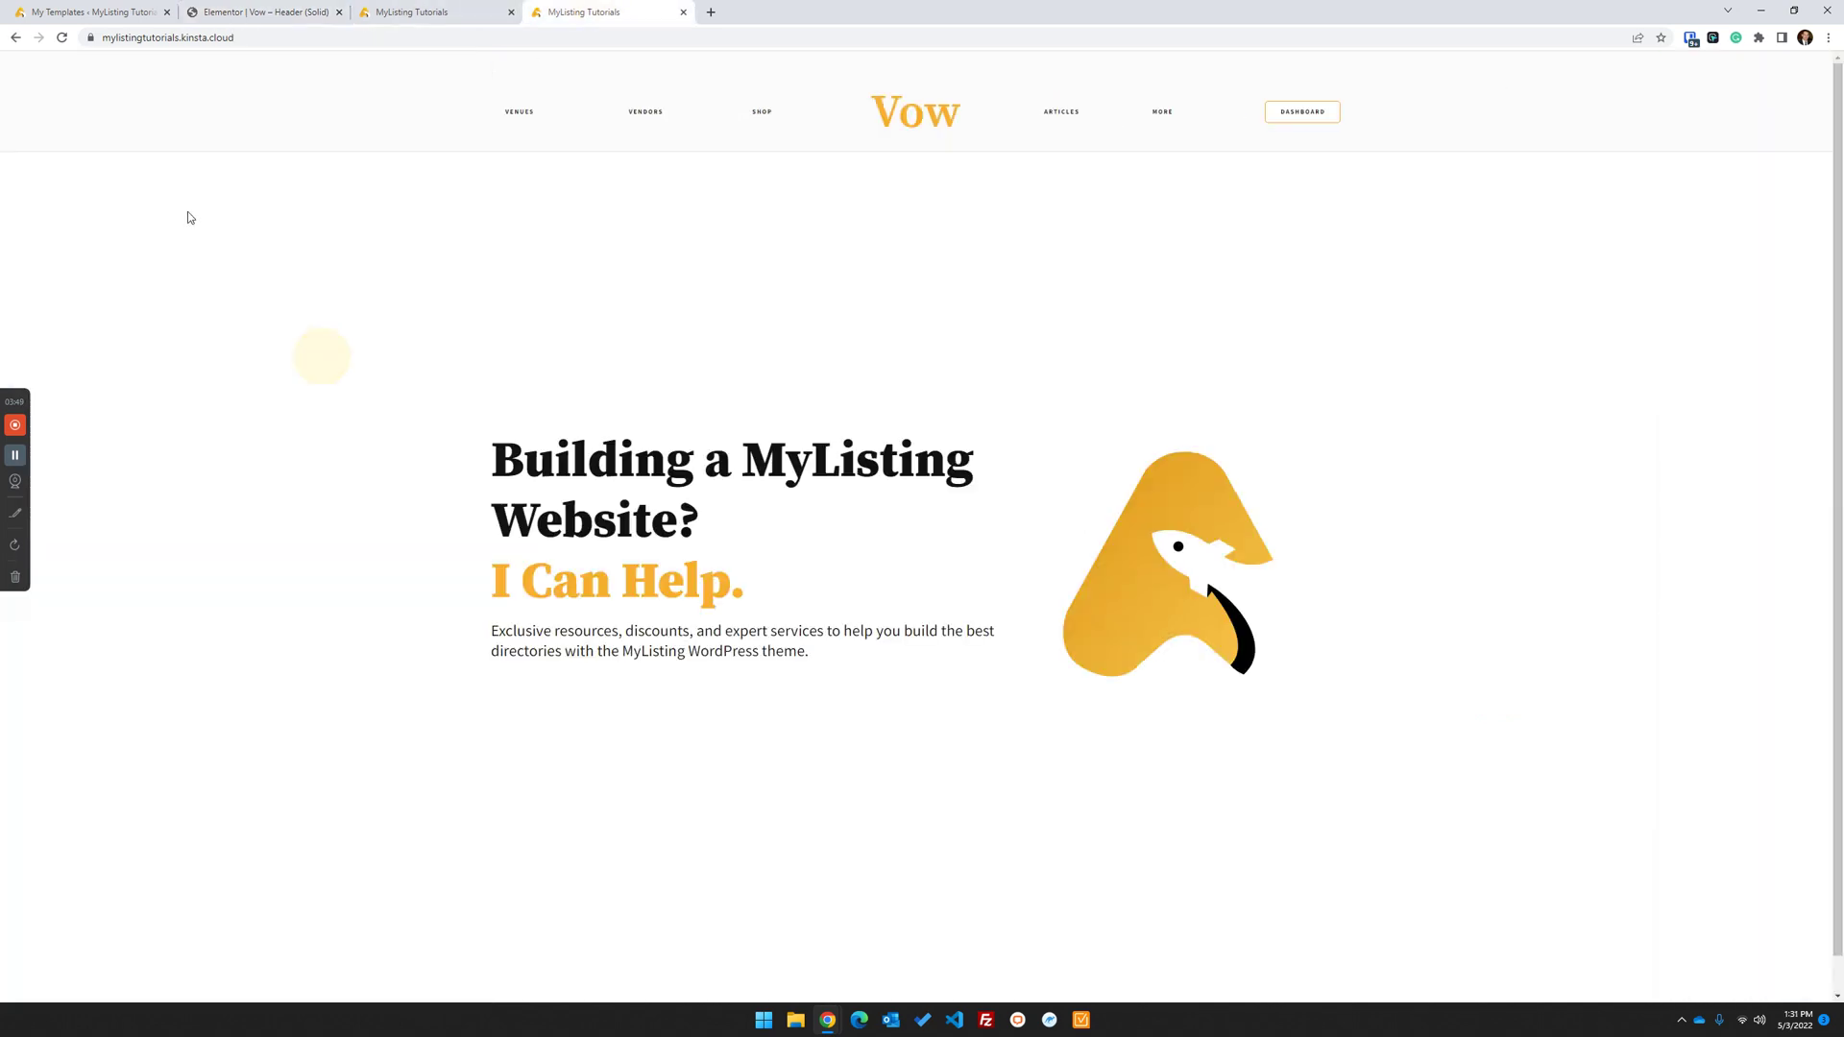
{"action": "left_click", "coordinate": [61, 38]}
Compare the Vow header's new search slot against the original dark-header page
{"action": "left_click", "coordinate": [535, 108]}
{"action": "left_click", "coordinate": [392, 12]}
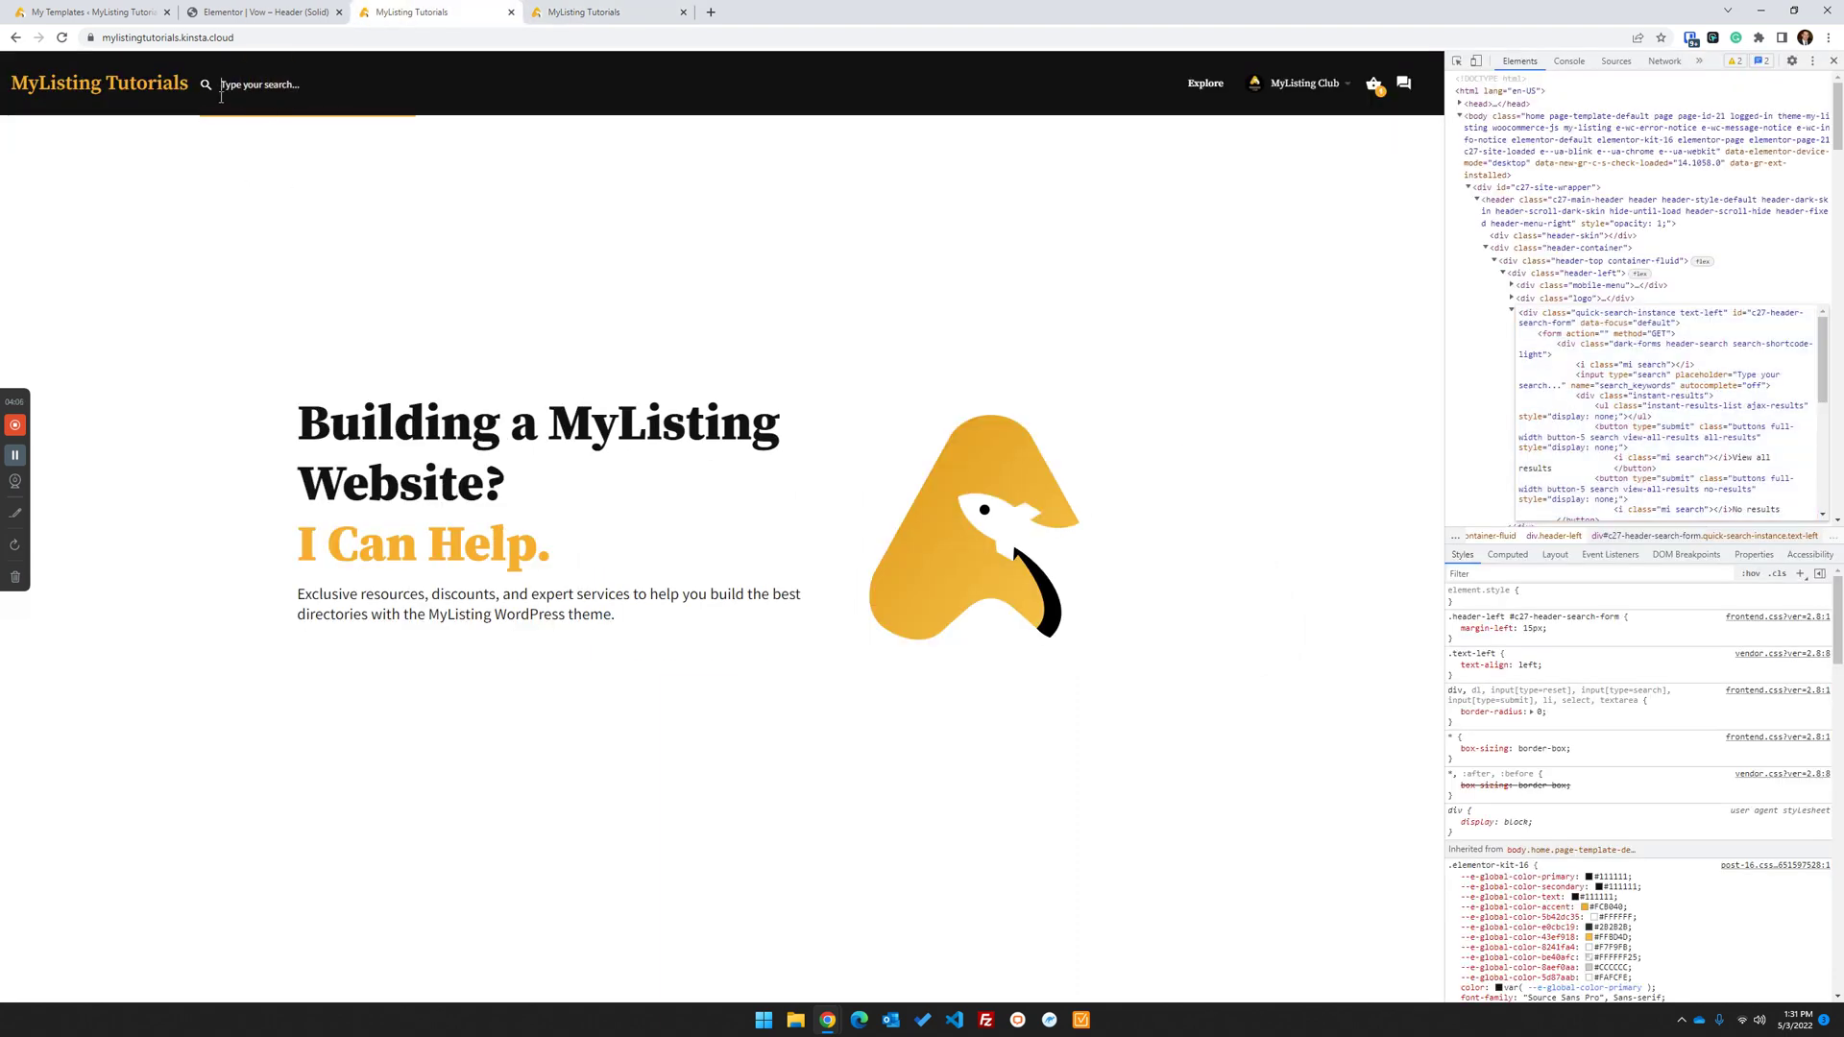
{"action": "left_click", "coordinate": [539, 13]}
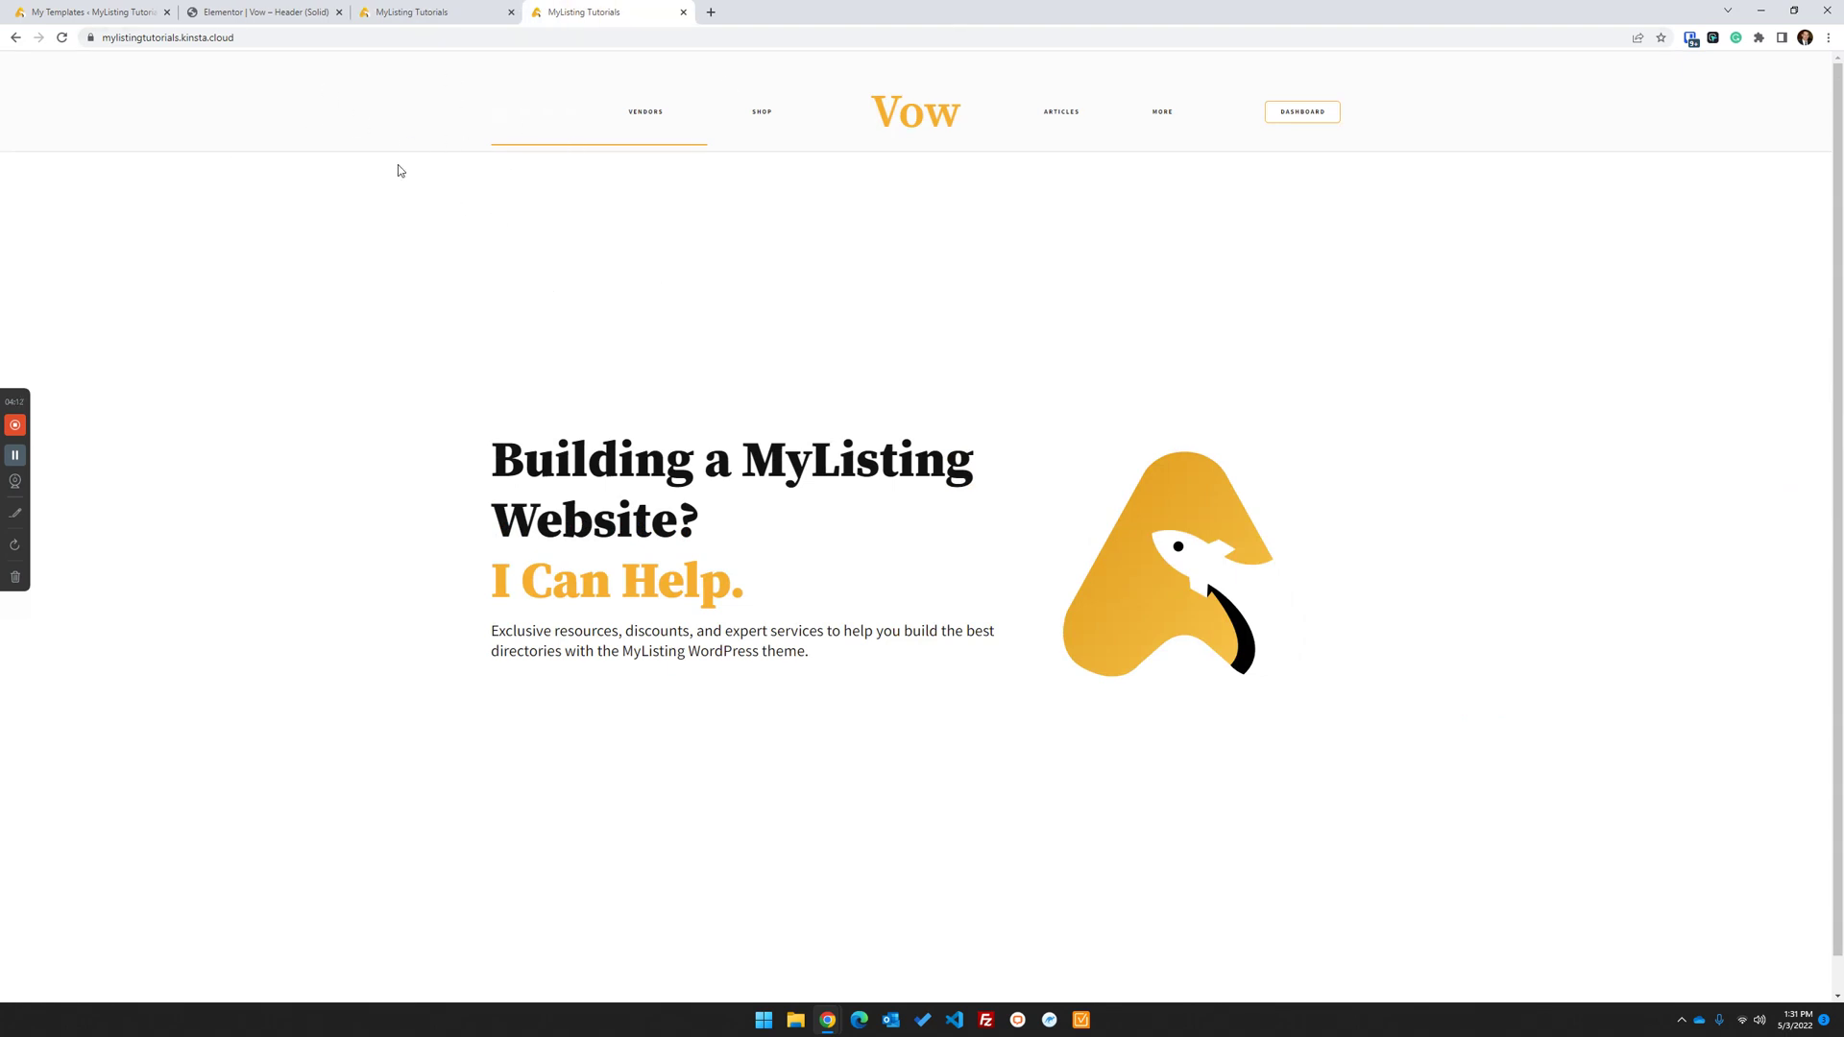
{"action": "left_click", "coordinate": [243, 9]}
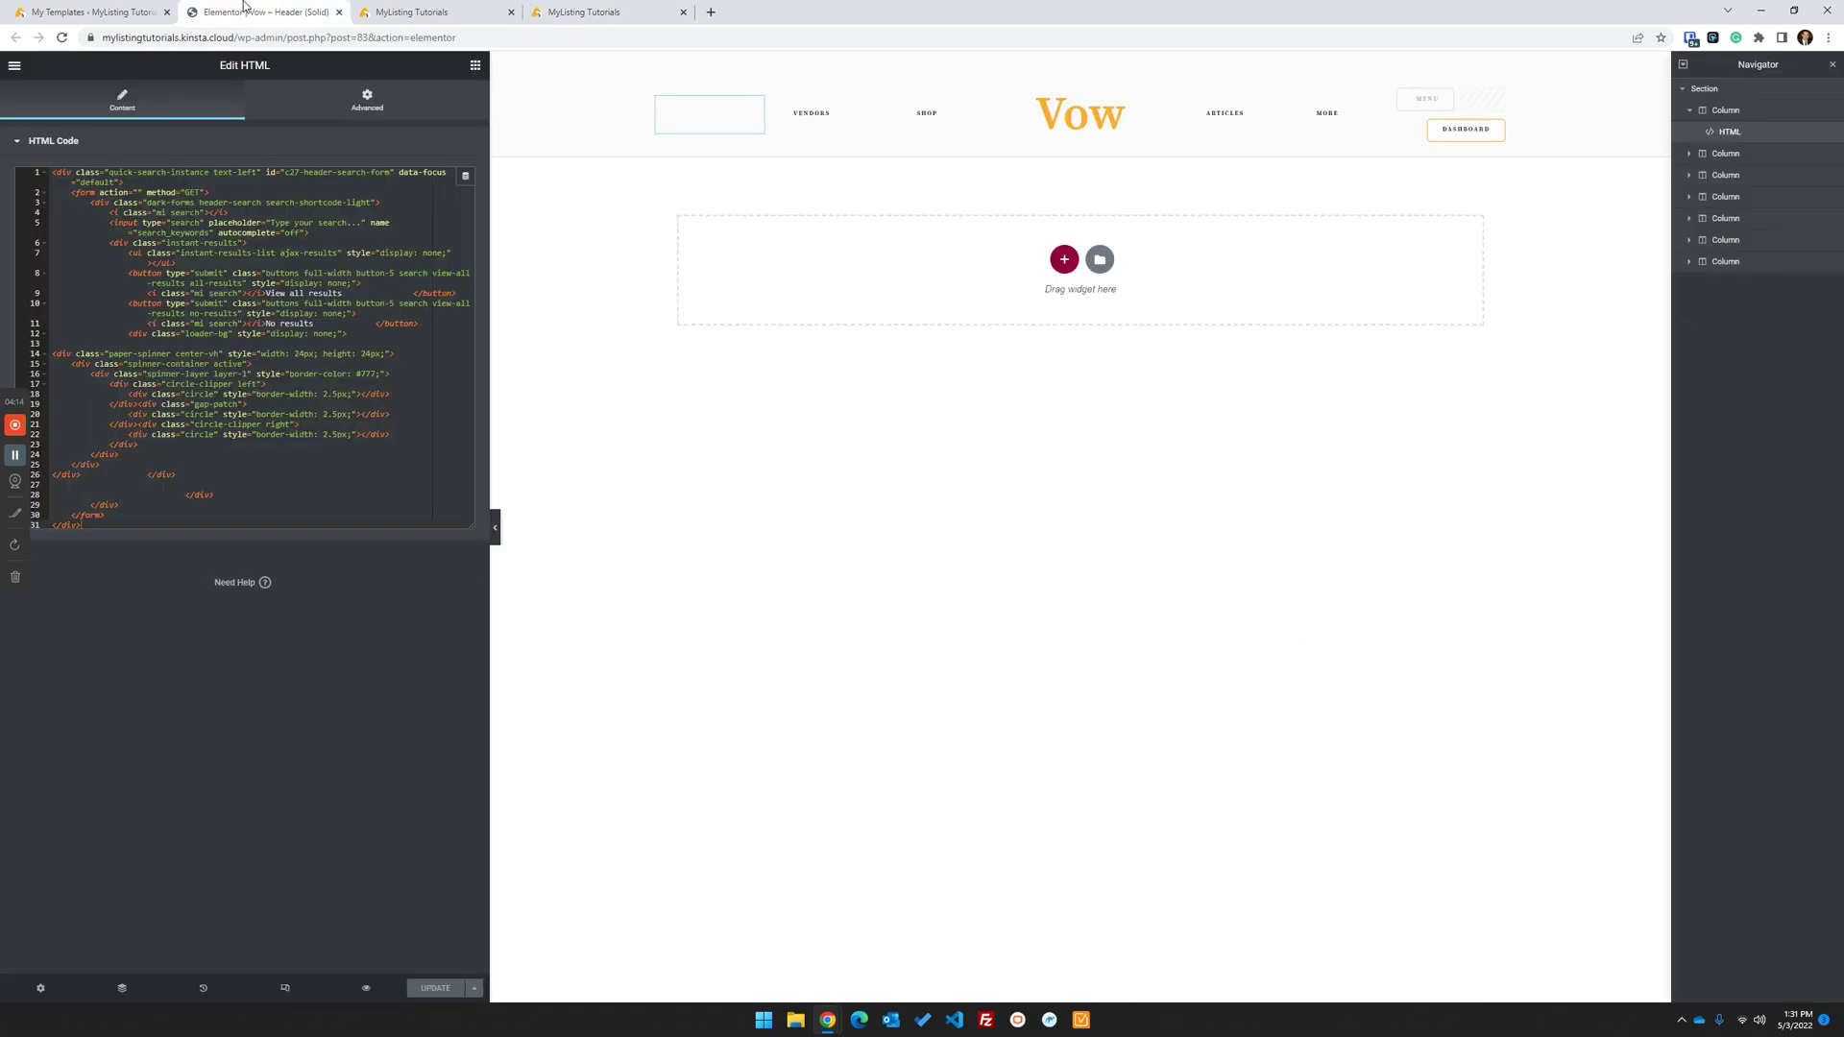
From the templates admin tab, open WPCodeBox via the admin sidebar
{"action": "left_click", "coordinate": [91, 11]}
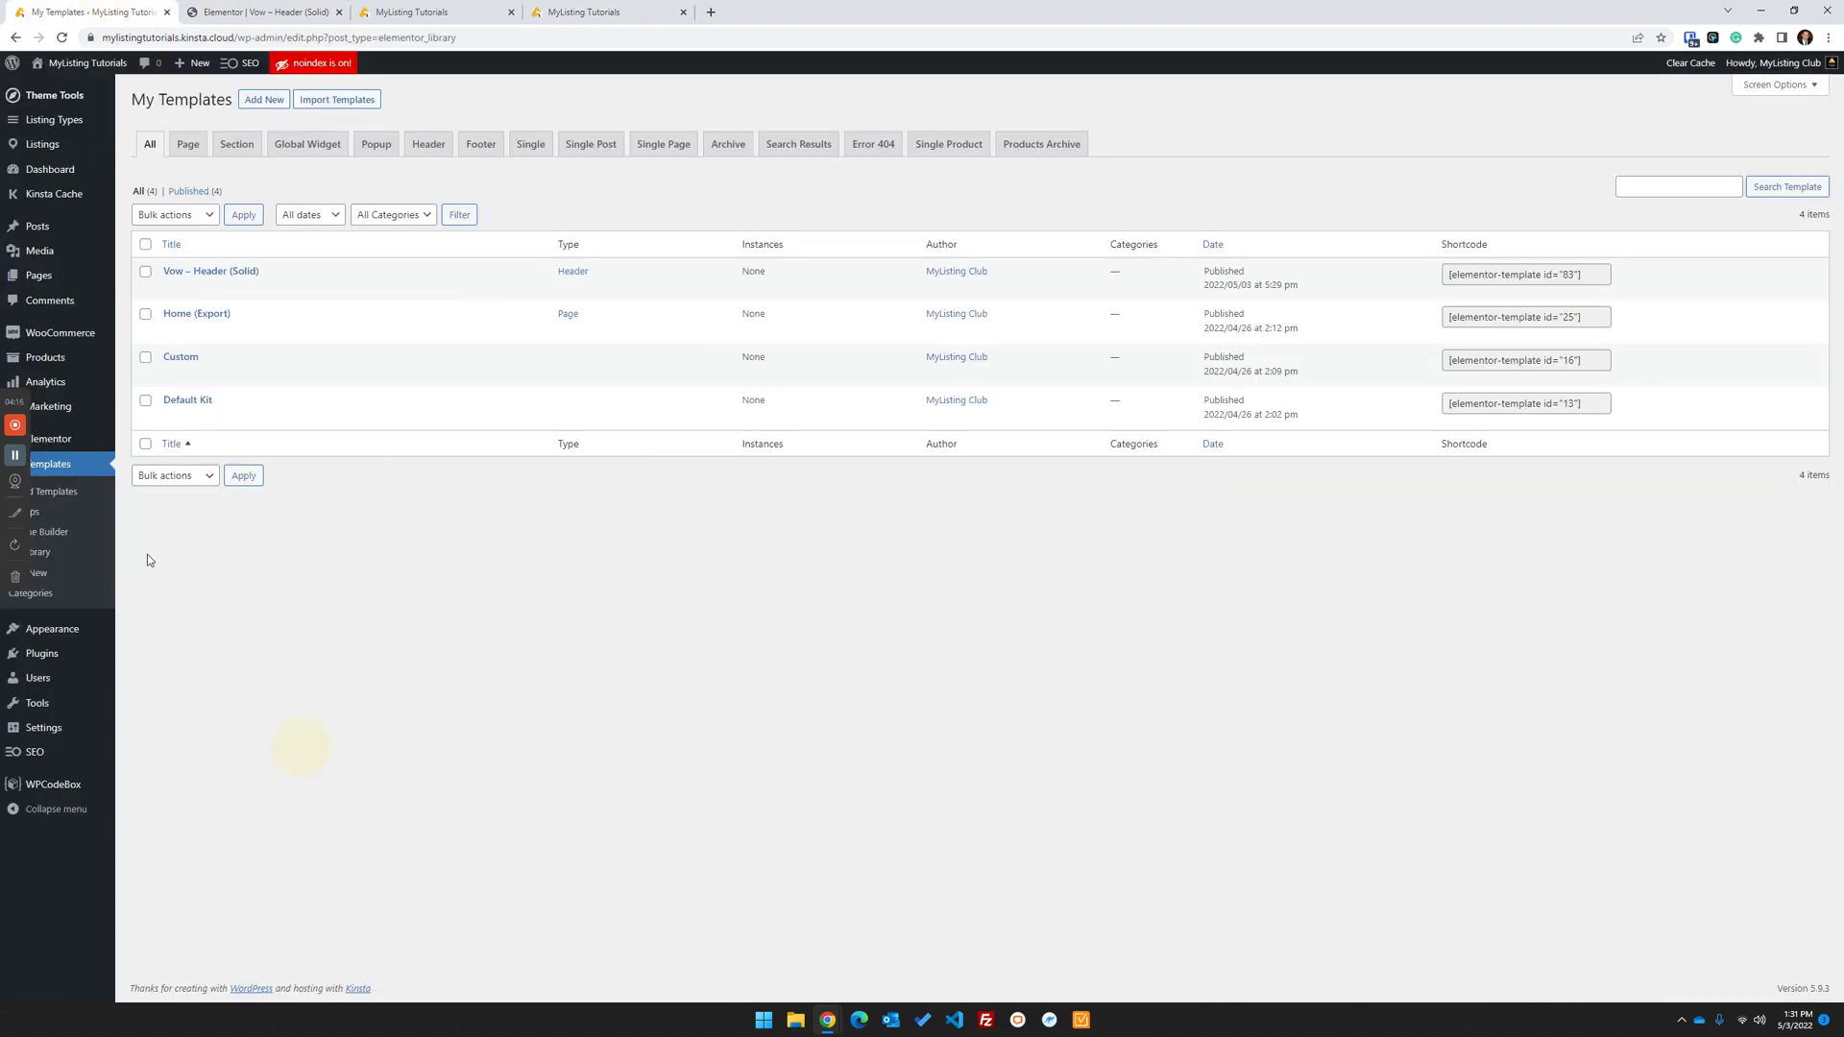
{"action": "mouse_move", "coordinate": [53, 771]}
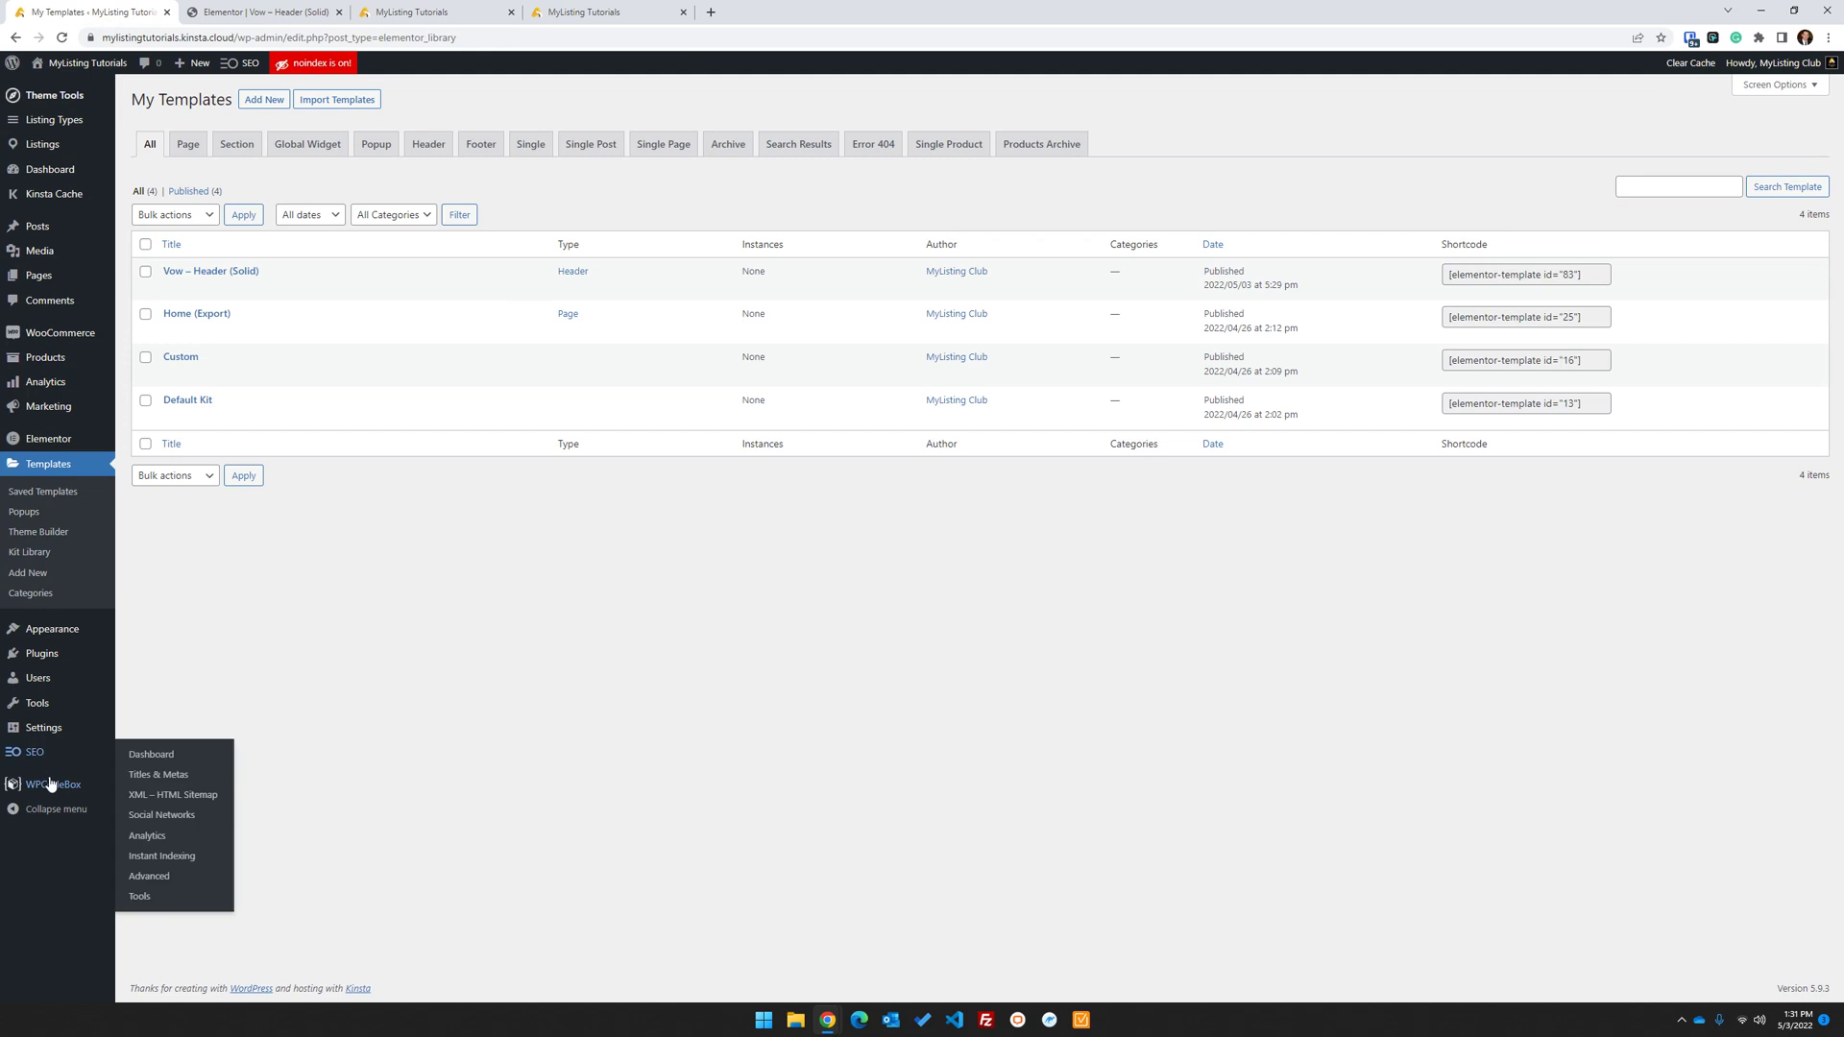
{"action": "left_click", "coordinate": [439, 726]}
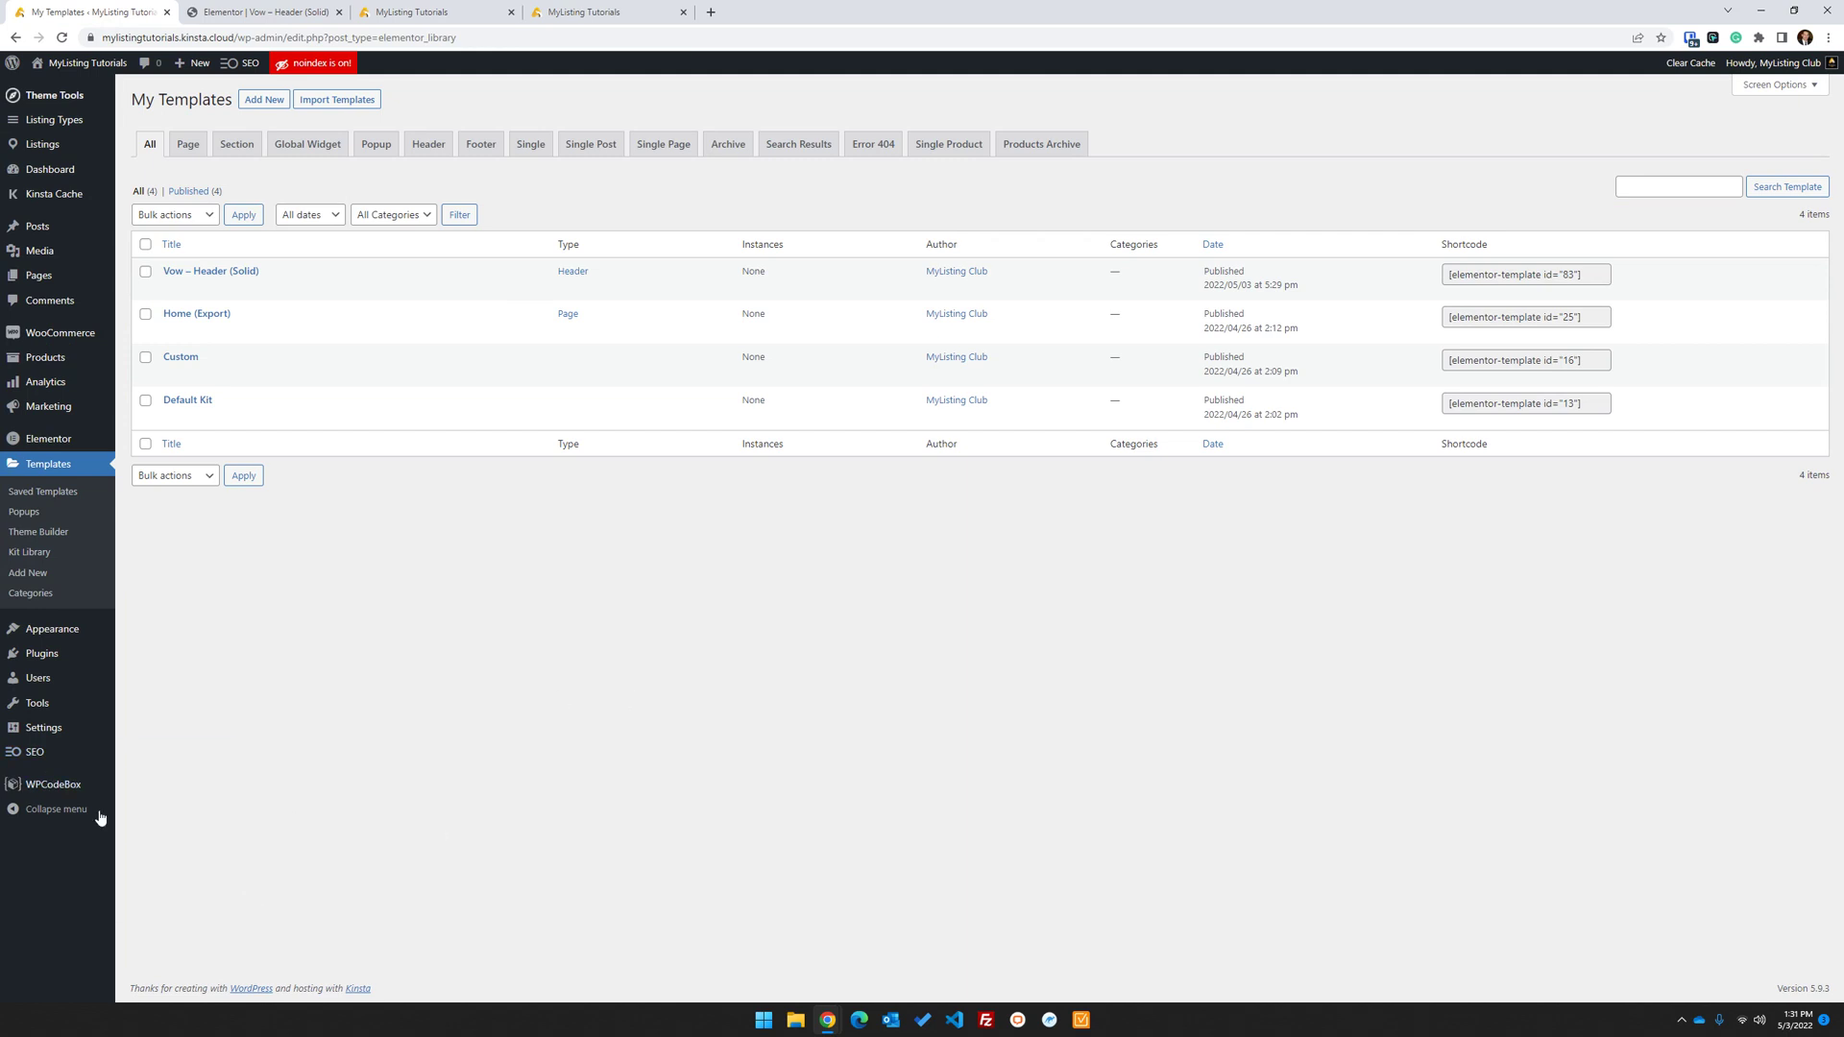
{"action": "left_click", "coordinate": [52, 782]}
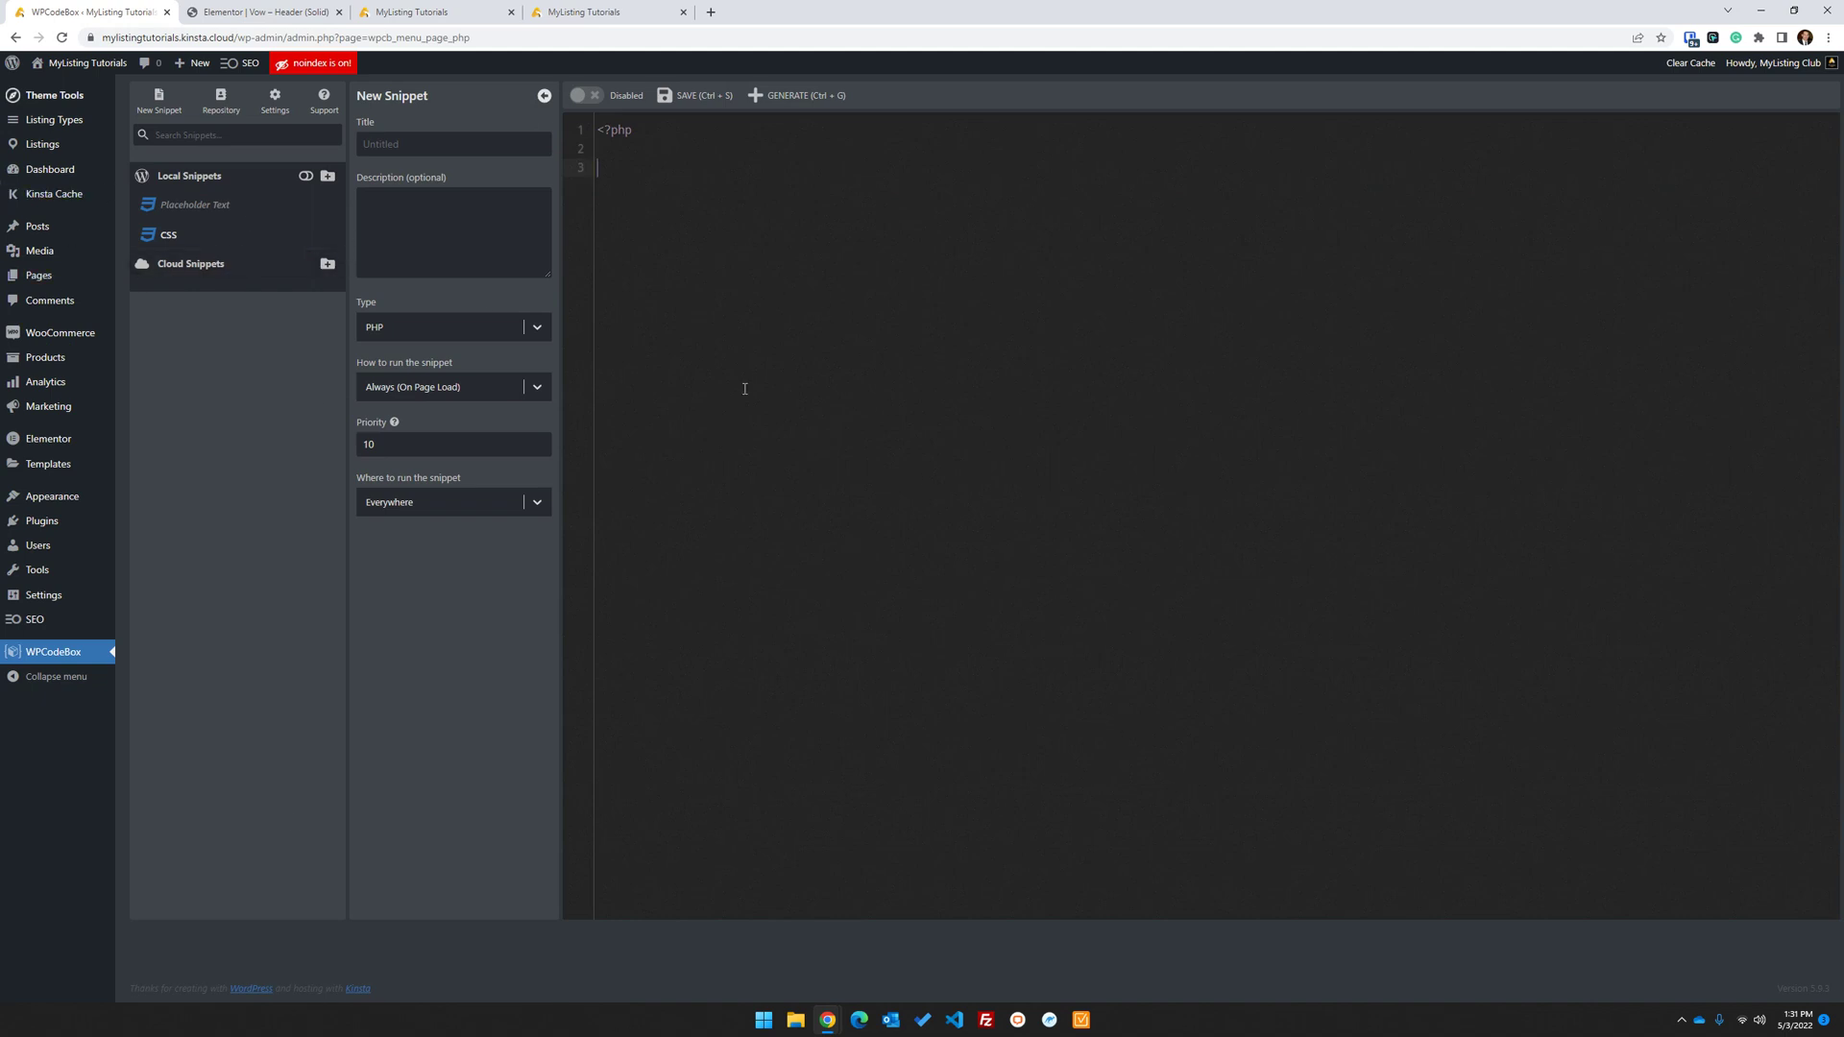
Enable the Placeholder Text CSS snippet that colours placeholders #111
{"action": "left_click", "coordinate": [213, 205]}
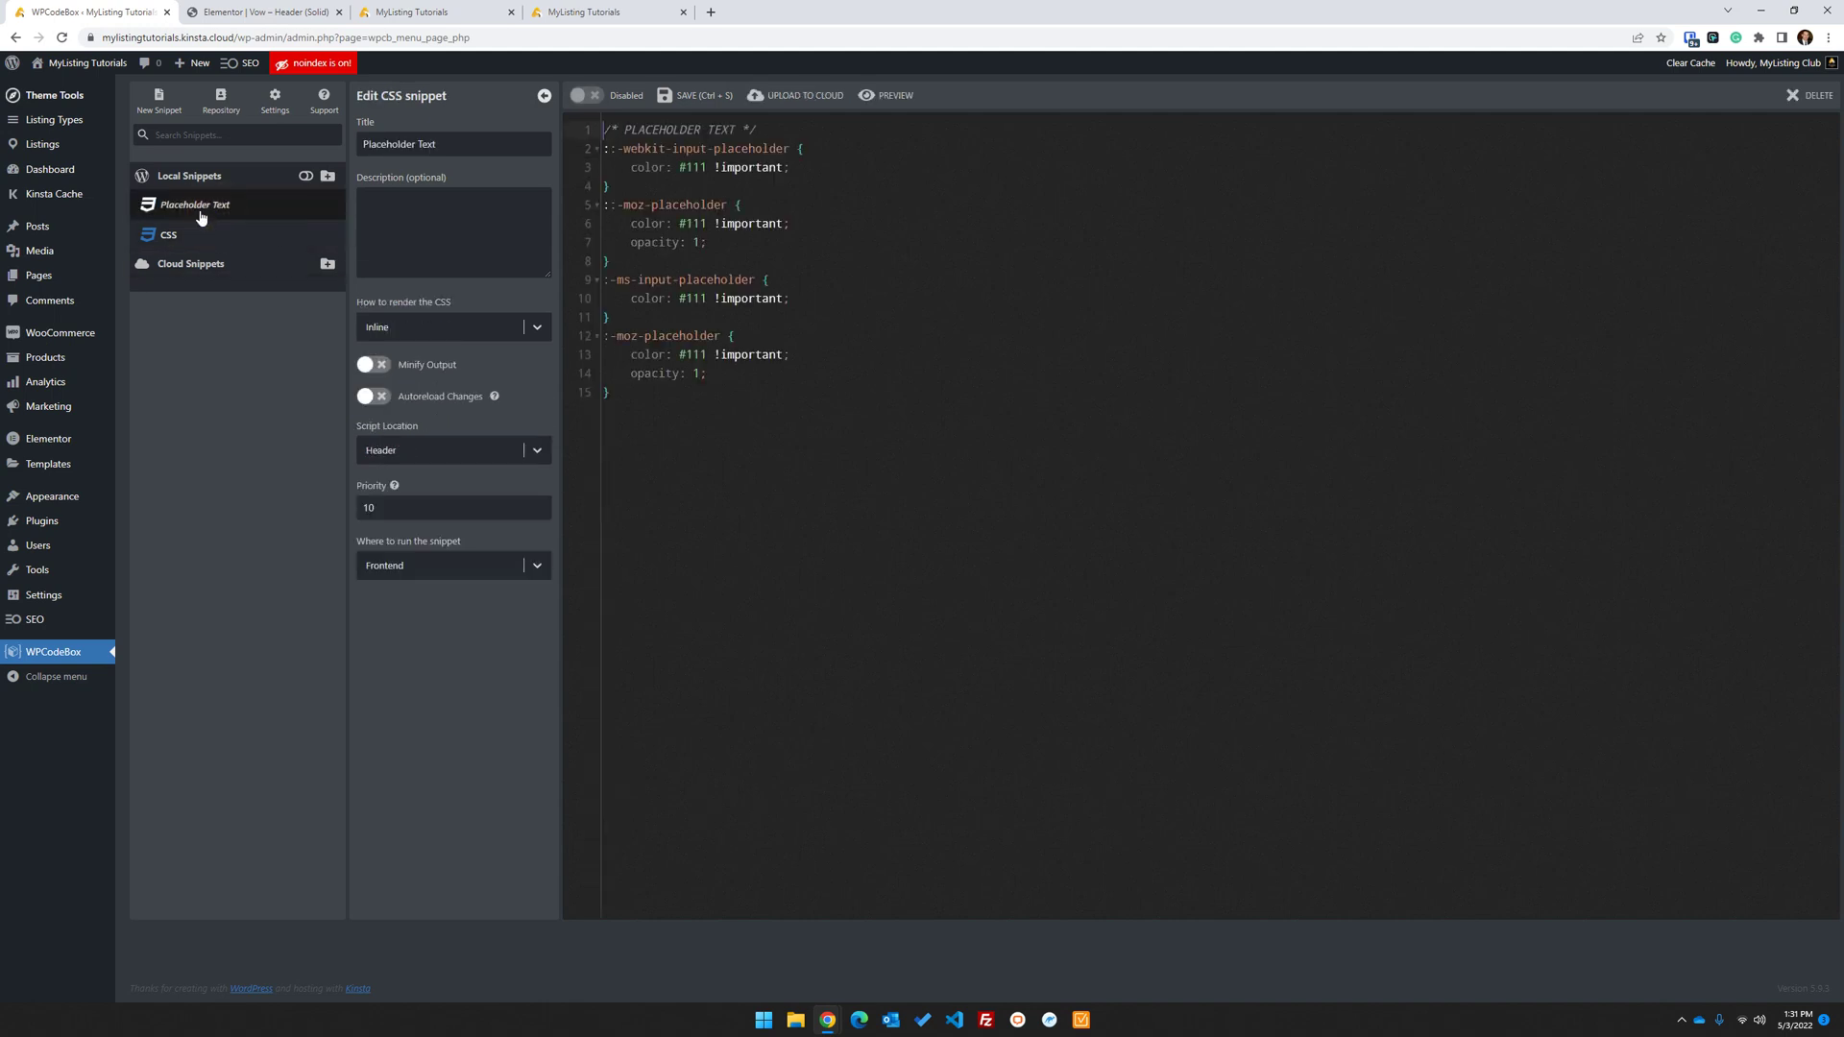
{"action": "left_click", "coordinate": [827, 481]}
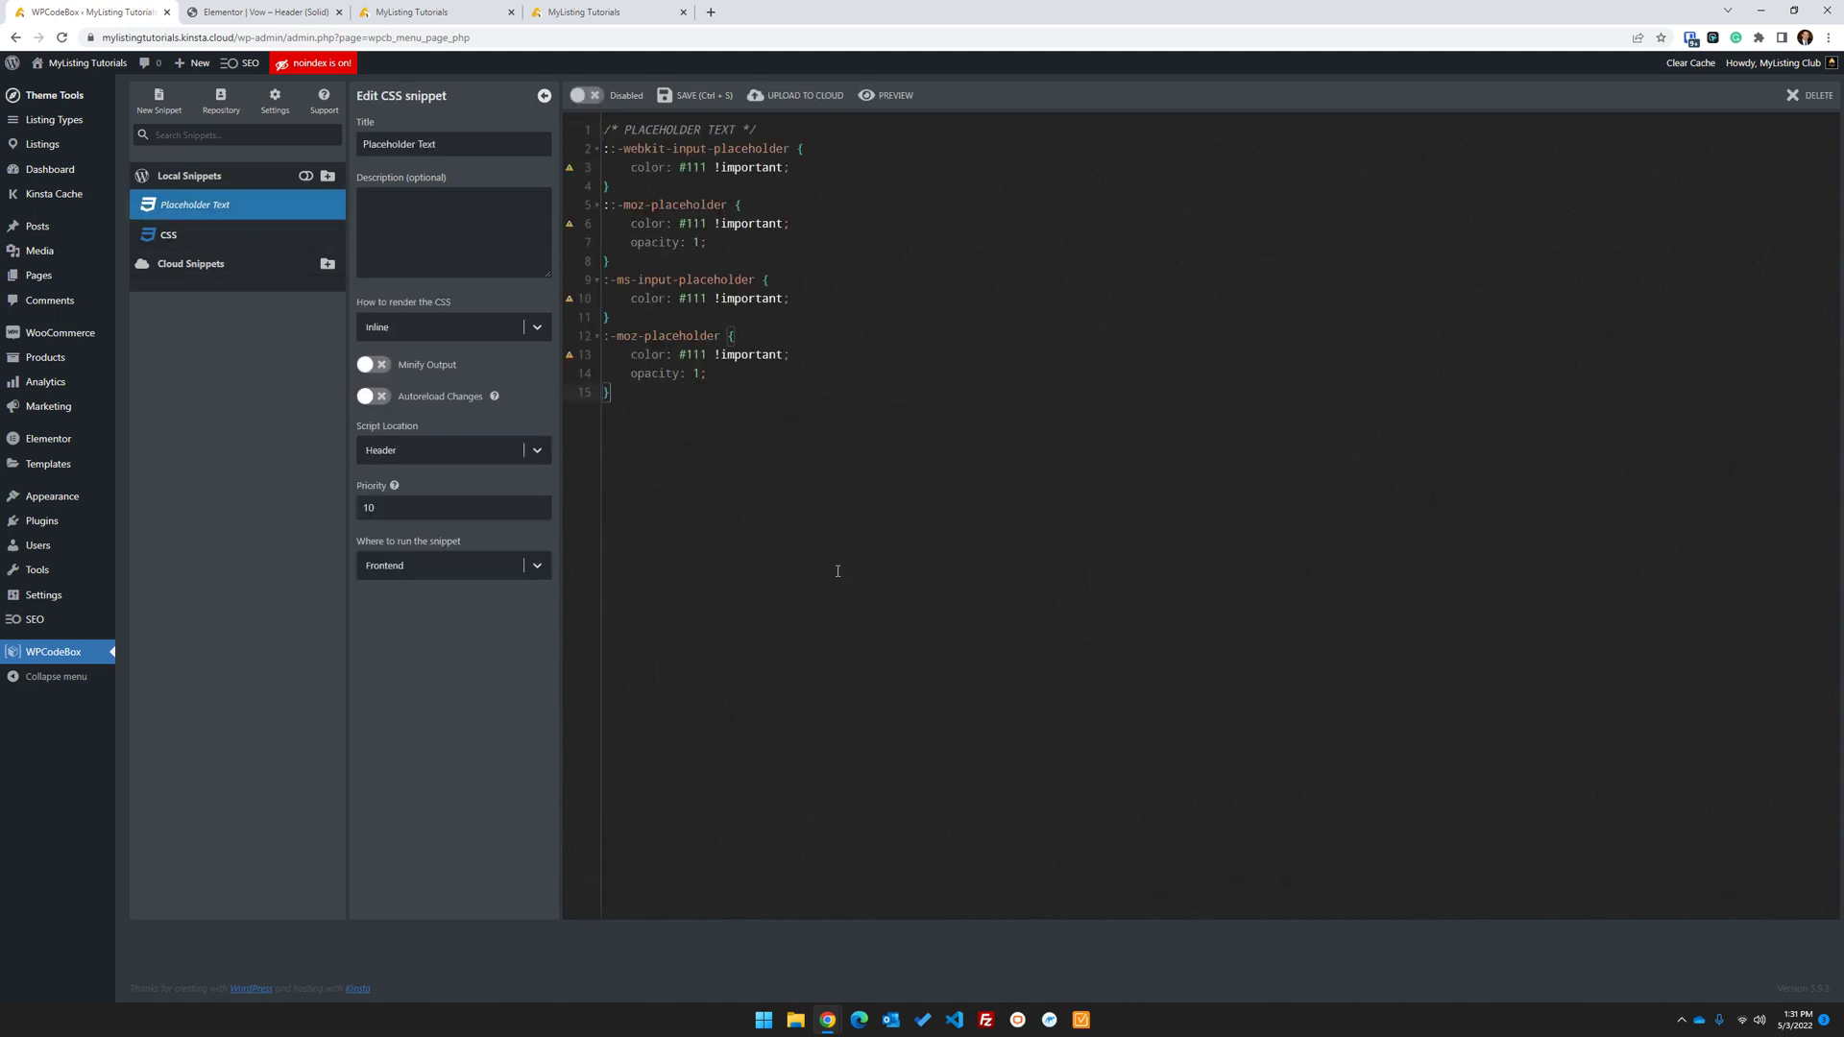
{"action": "left_click", "coordinate": [588, 96]}
{"action": "left_click_drag", "start_coordinate": [630, 169], "coordinate": [700, 169]}
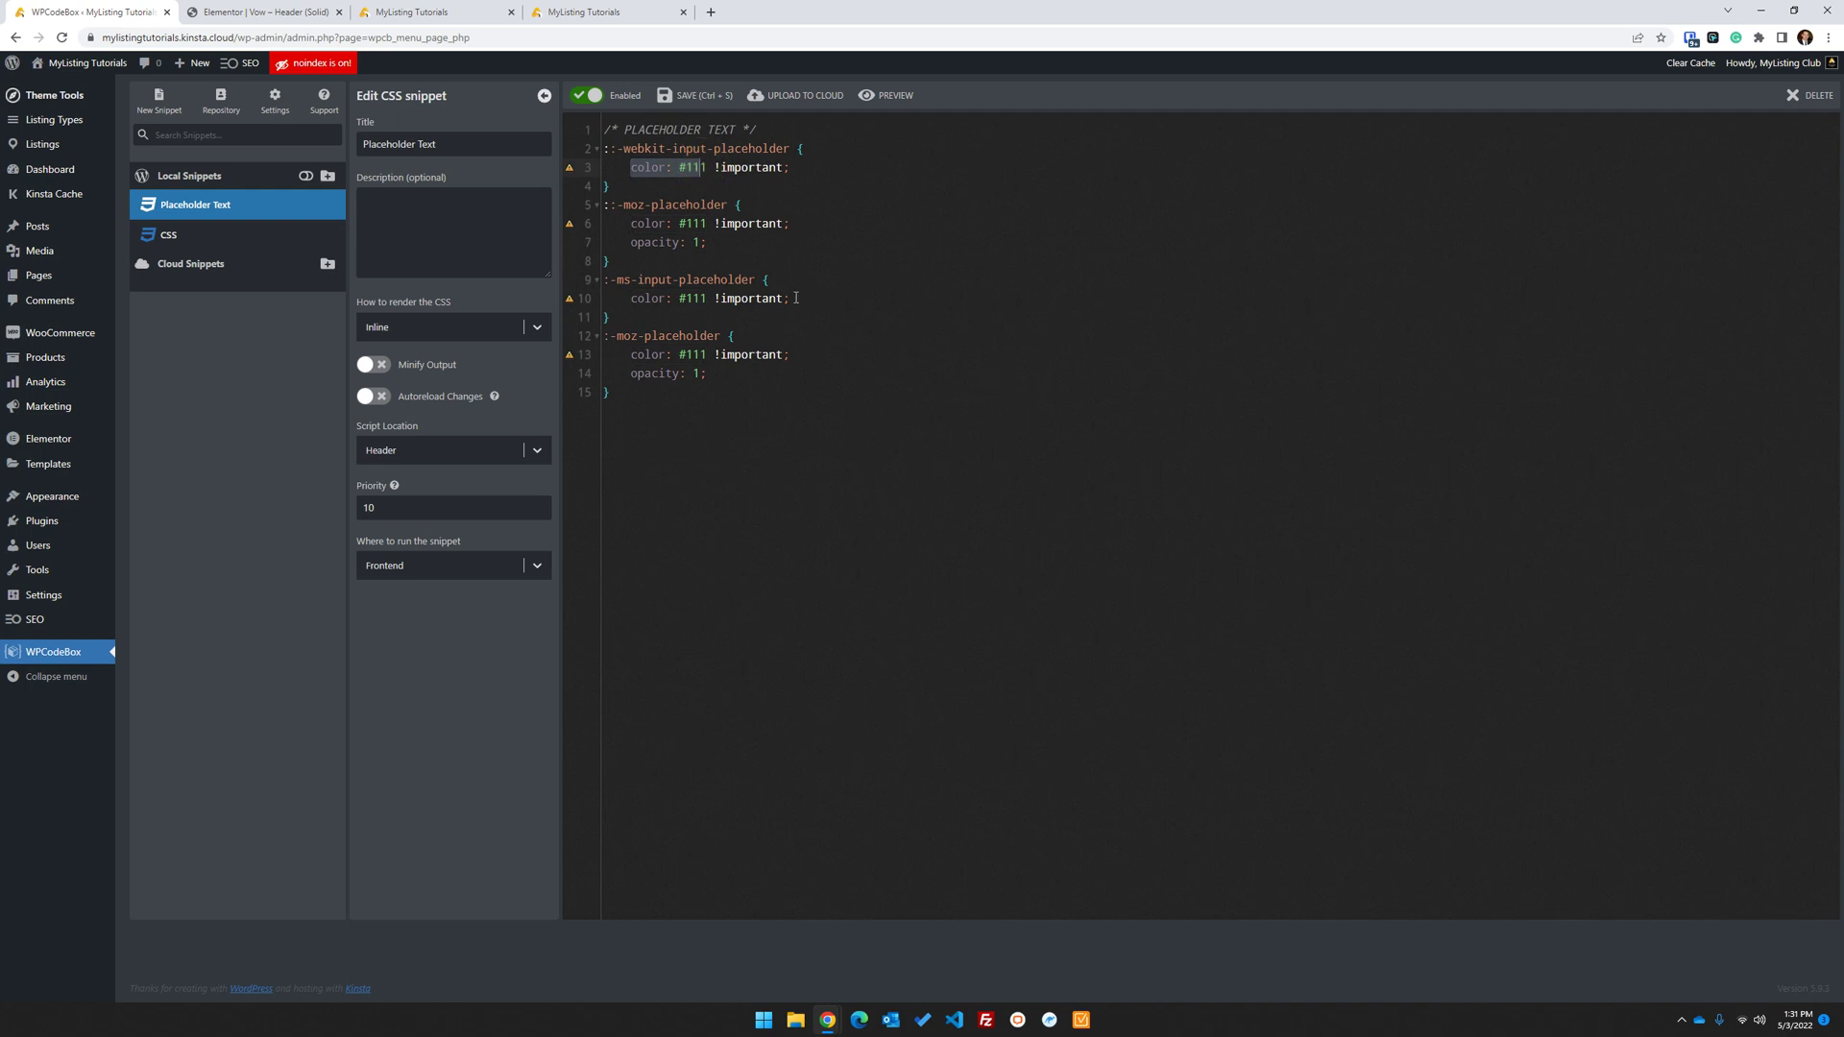
{"action": "left_click", "coordinate": [670, 10]}
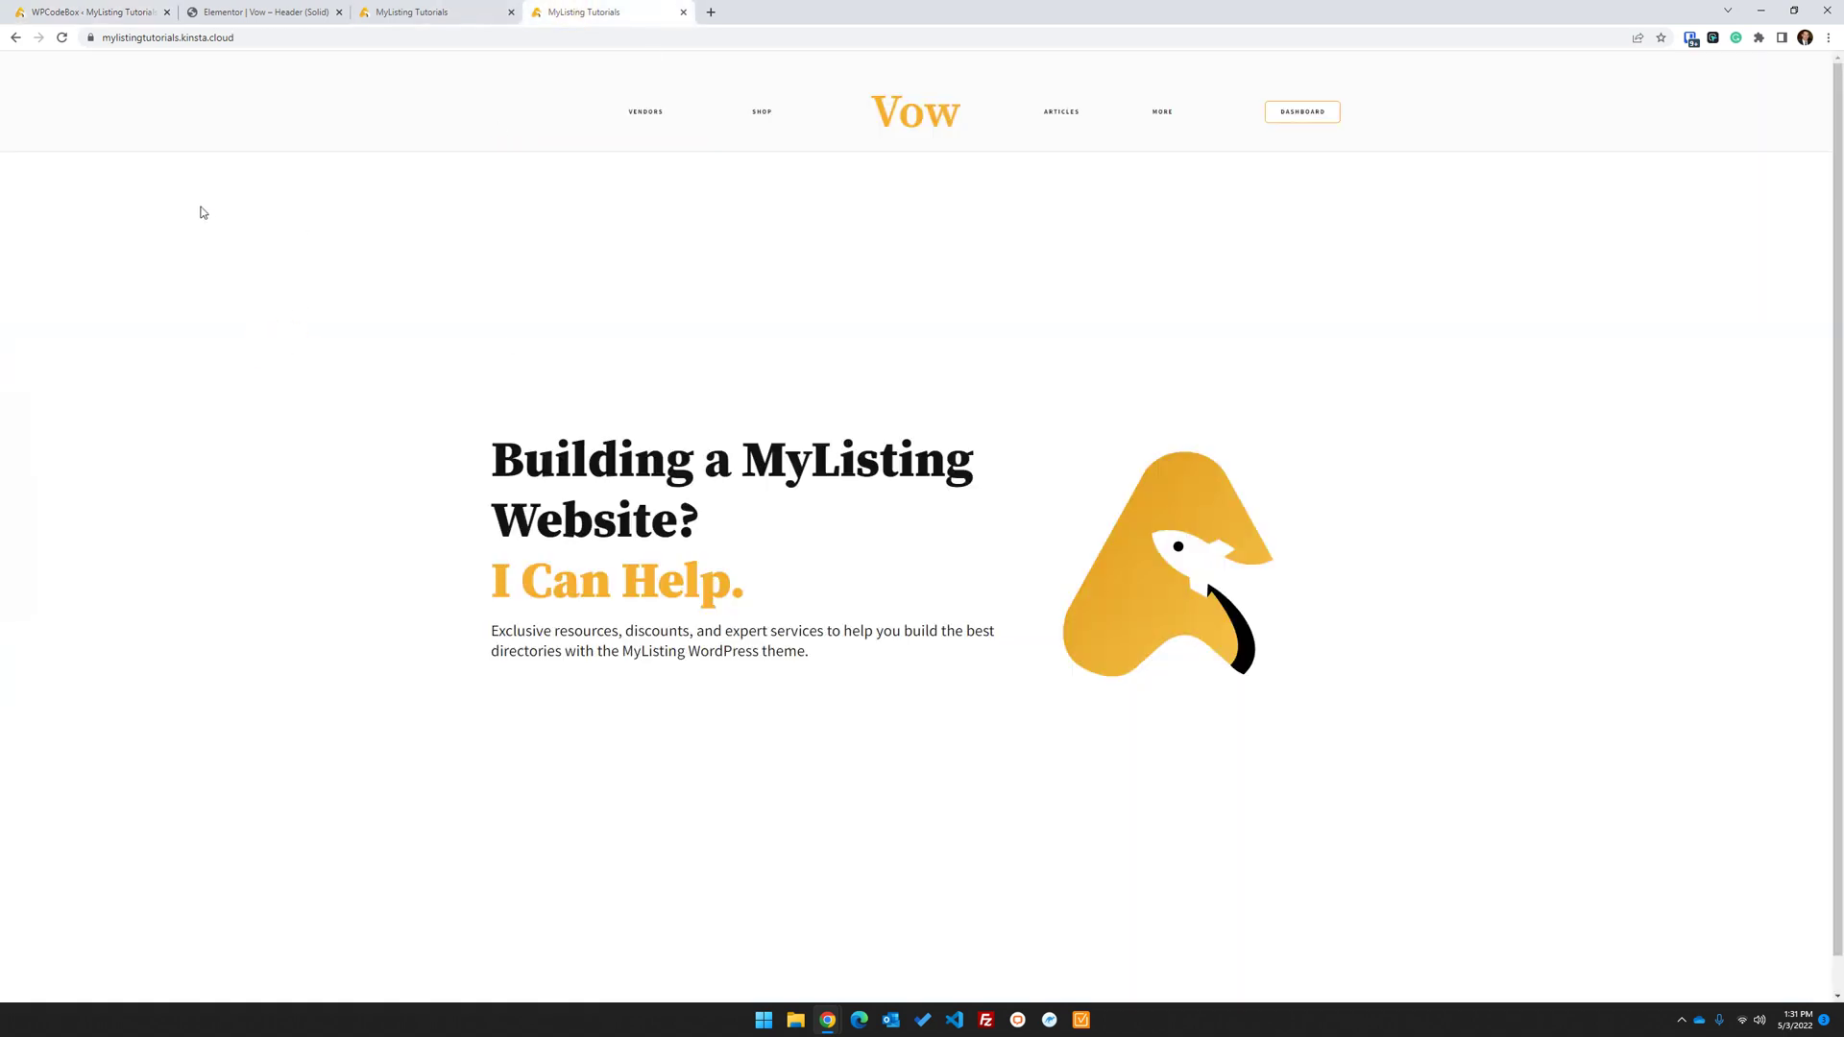
Reload the Vow-header front page, then bring up the dark-header page with DevTools
{"action": "left_click", "coordinate": [63, 38]}
{"action": "left_click", "coordinate": [415, 6]}
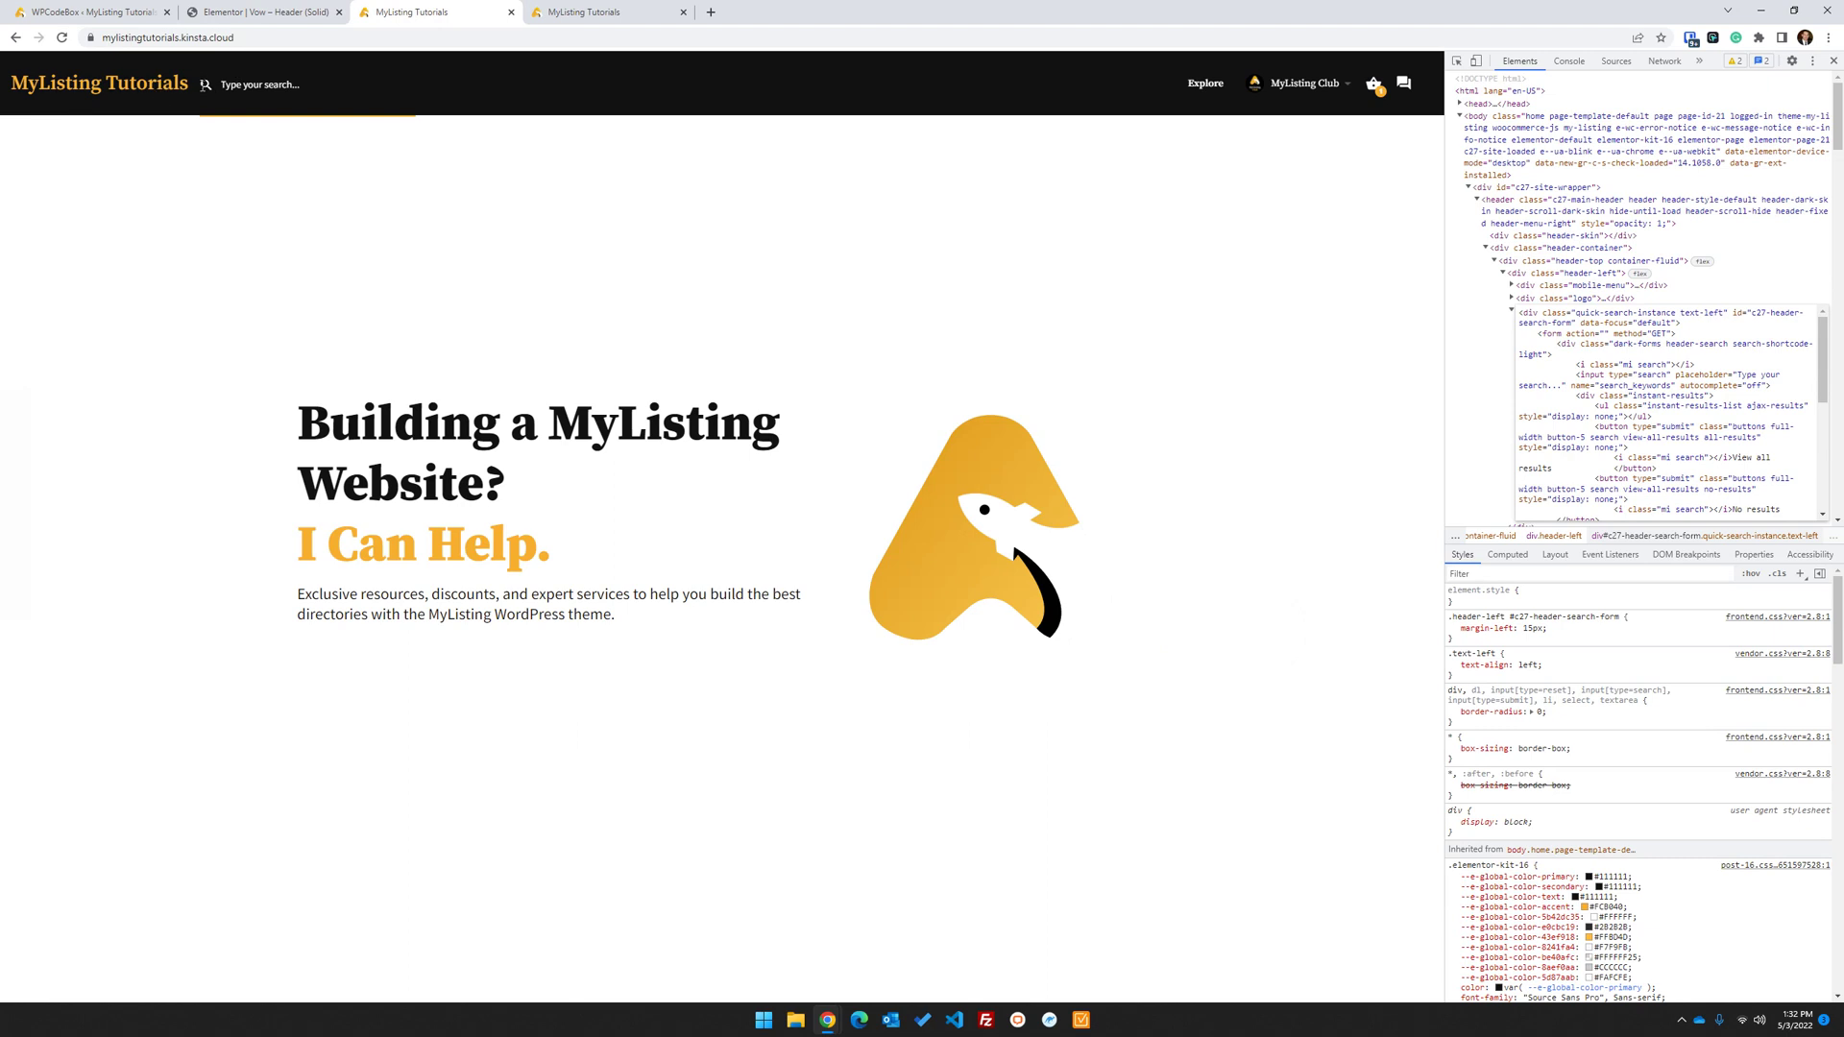